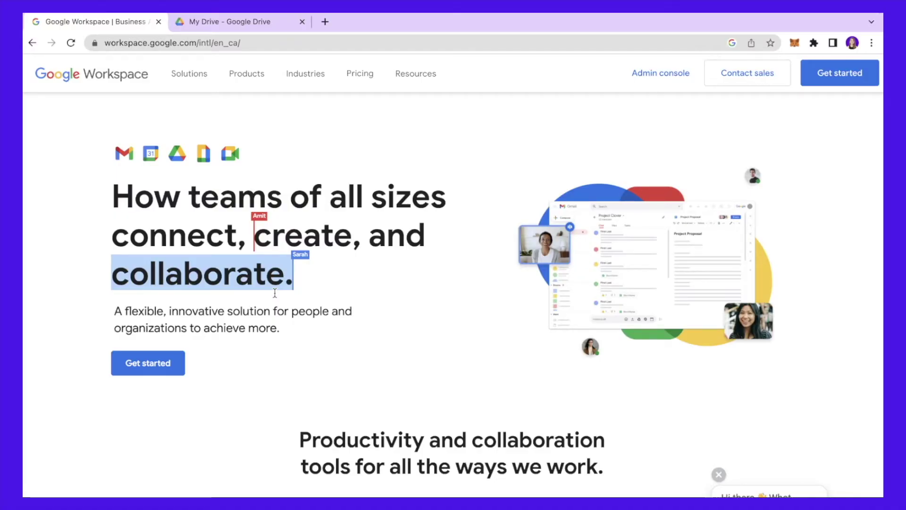
- Open the Workspace Pricing page listing Business Starter, Standard and Plus monthly prices
{"action": "scroll", "coordinate": [293, 271], "scroll_direction": "down", "scroll_amount": 3}
{"action": "scroll", "coordinate": [293, 272], "scroll_direction": "down", "scroll_amount": 2}
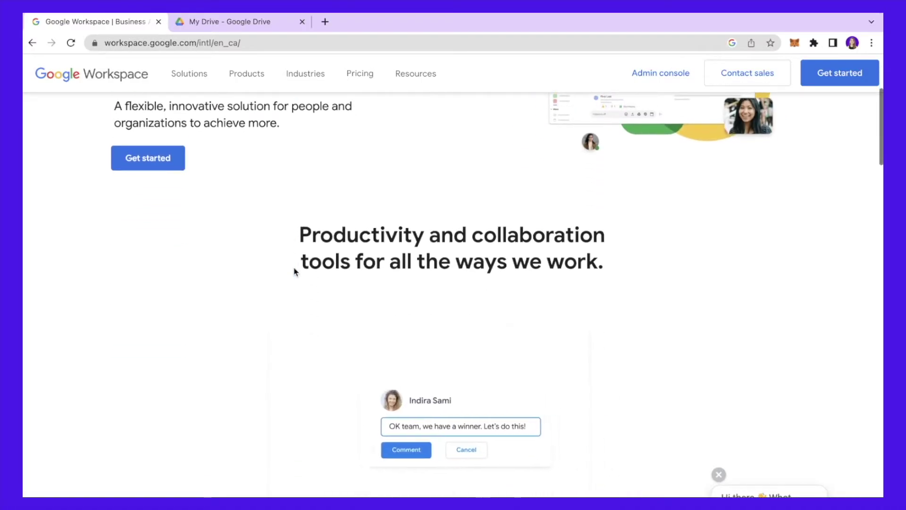
{"action": "scroll", "coordinate": [293, 272], "scroll_direction": "down", "scroll_amount": 4}
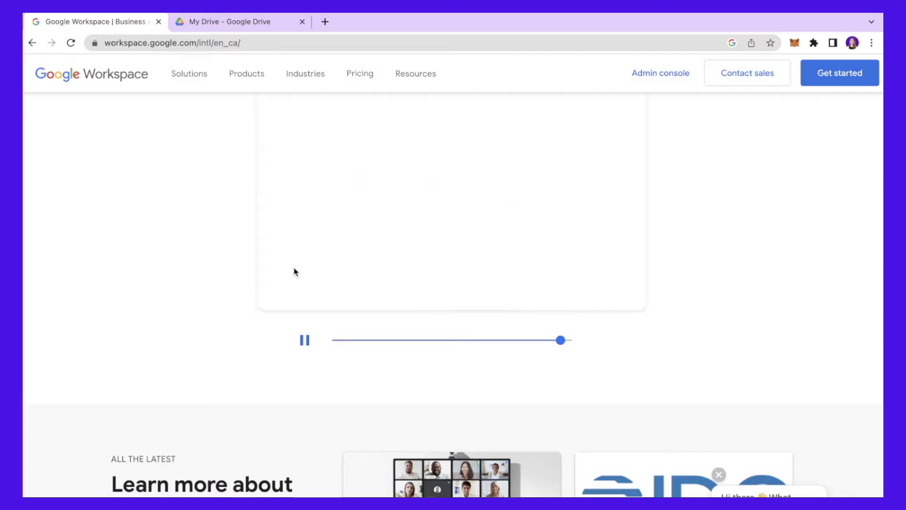
{"action": "scroll", "coordinate": [294, 272], "scroll_direction": "up", "scroll_amount": 5}
{"action": "left_click", "coordinate": [362, 78]}
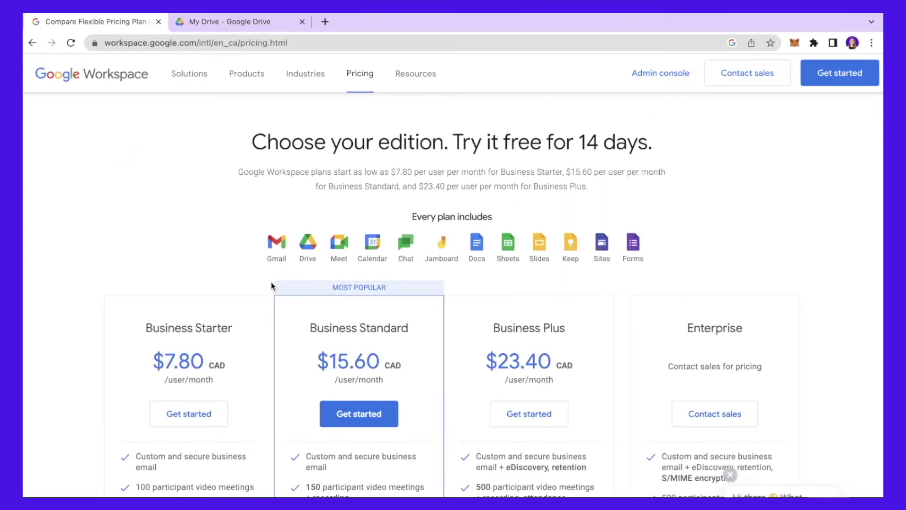
- Zoom in and review the Business Starter feature list on the plan cards
{"action": "scroll", "coordinate": [271, 285], "scroll_direction": "down", "scroll_amount": 1}
{"action": "scroll", "coordinate": [271, 285], "scroll_direction": "down", "scroll_amount": 2}
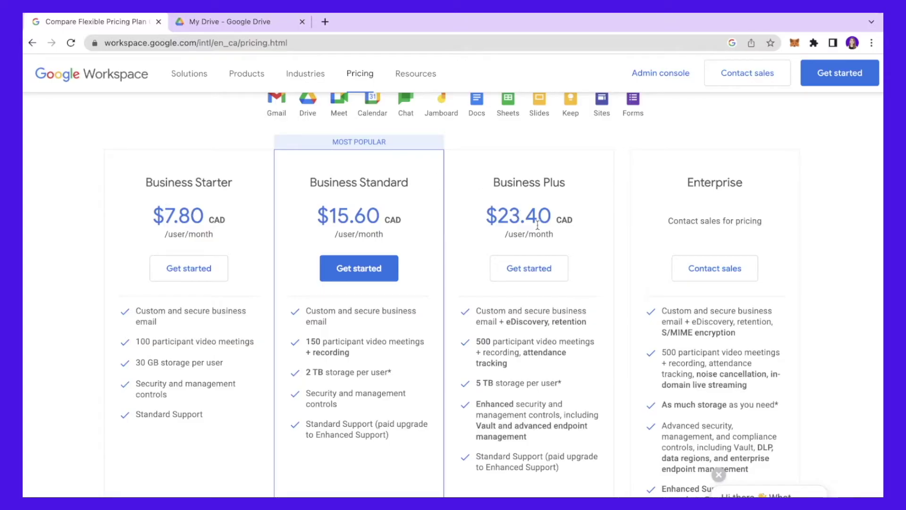
{"action": "scroll", "coordinate": [538, 225], "scroll_direction": "down", "scroll_amount": 1}
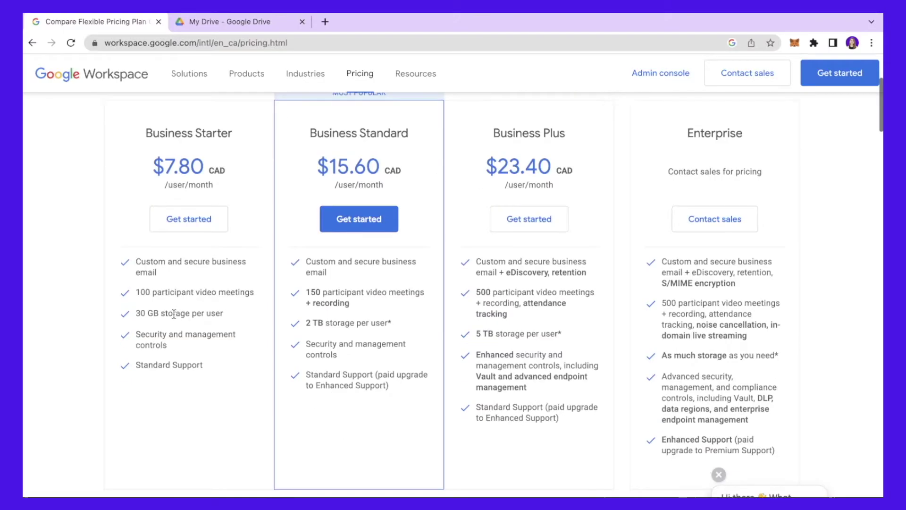
{"action": "key", "text": "ctrl+plus"}
{"action": "key", "text": "ctrl+plus"}
{"action": "left_click_drag", "start_coordinate": [120, 241], "coordinate": [250, 399]}
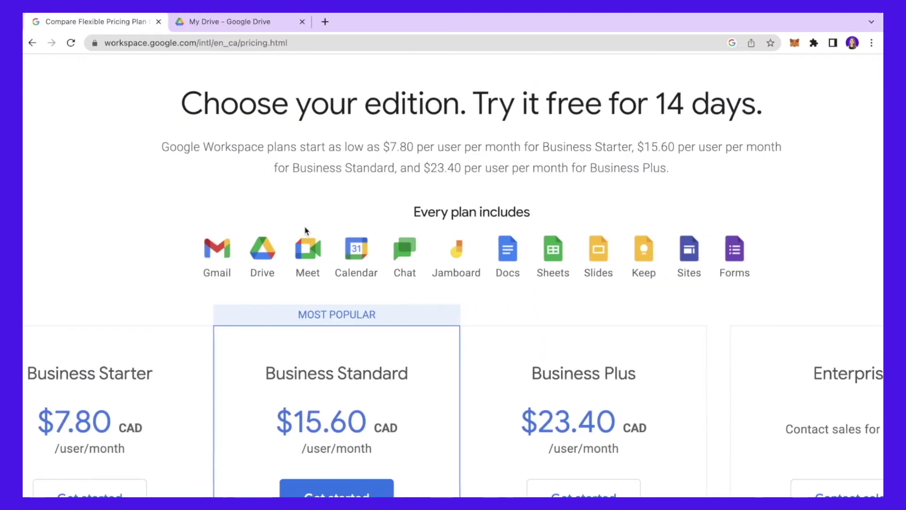
{"action": "scroll", "coordinate": [374, 222], "scroll_direction": "right", "scroll_amount": 2}
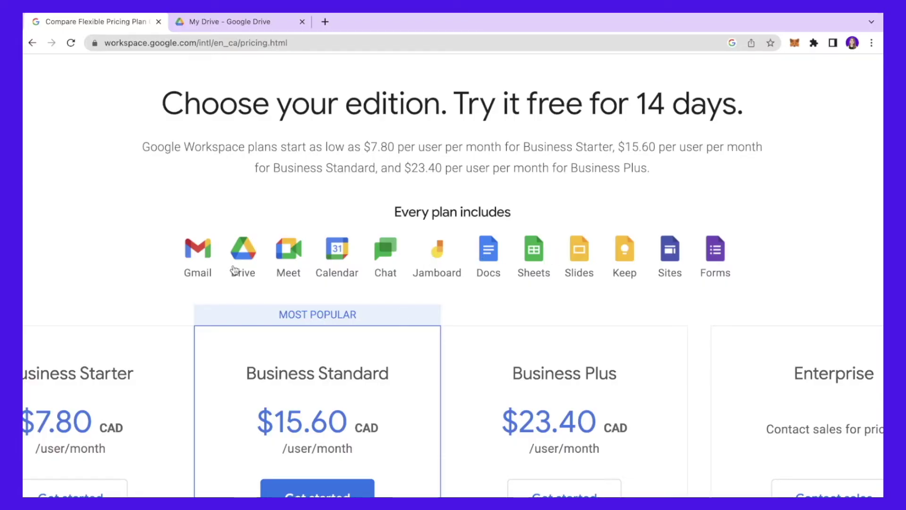
- Compare the apps every plan includes and the $7.80 CAD price, then choose Business Starter
{"action": "left_click_drag", "start_coordinate": [176, 227], "coordinate": [729, 290]}
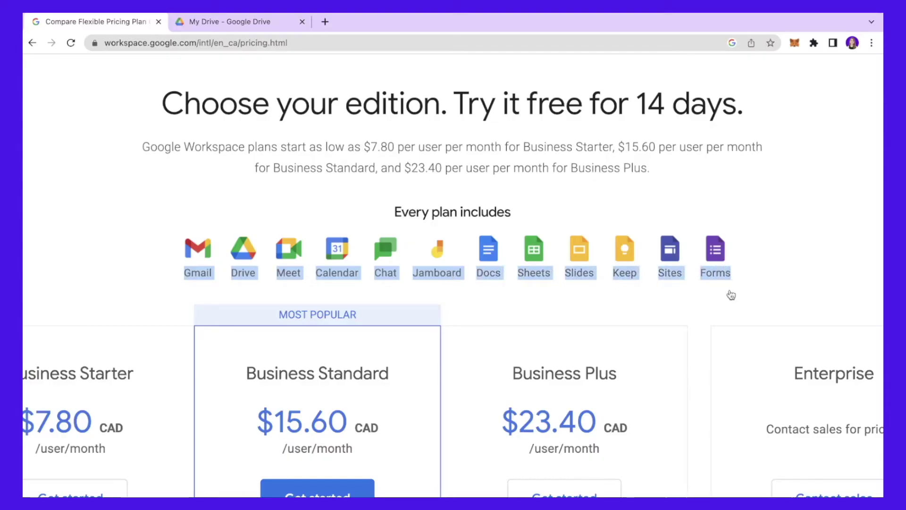
{"action": "key", "text": "ctrl+minus"}
{"action": "scroll", "coordinate": [232, 189], "scroll_direction": "down", "scroll_amount": 3}
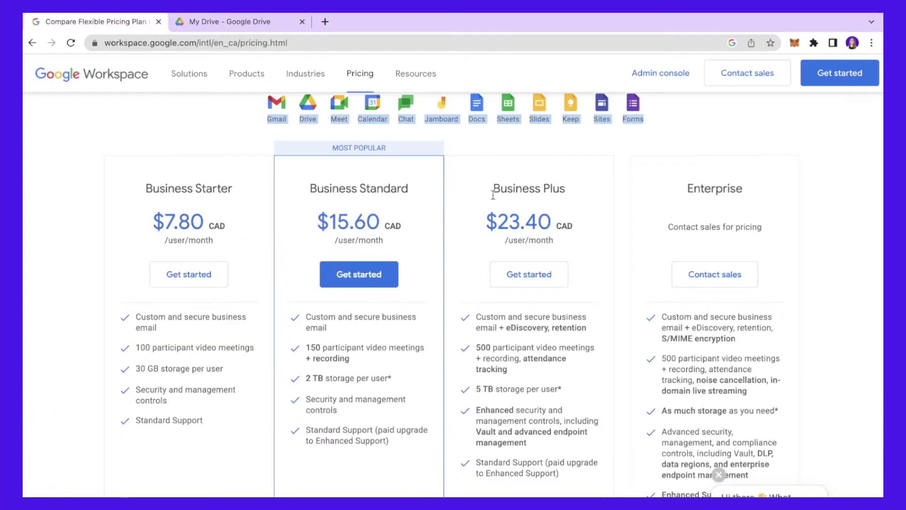
{"action": "left_click_drag", "start_coordinate": [145, 187], "coordinate": [235, 255]}
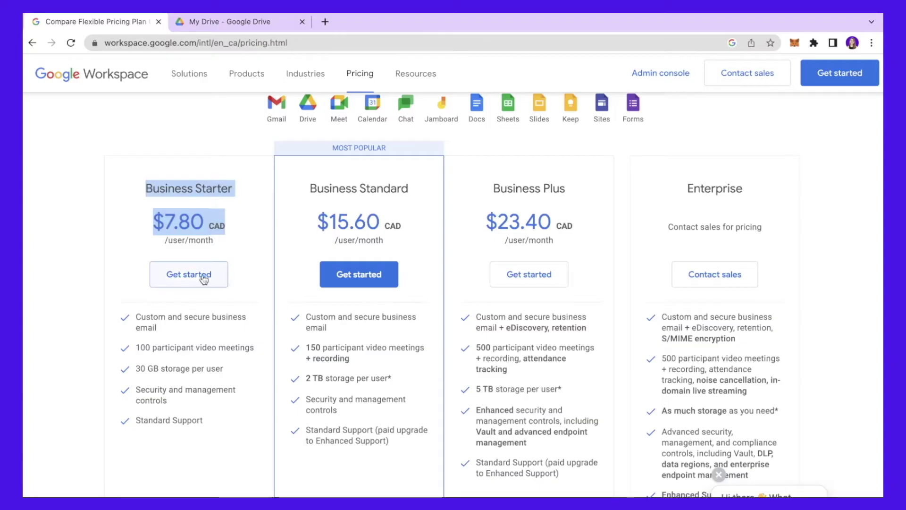
{"action": "key", "text": "ctrl+plus"}
{"action": "left_click", "coordinate": [242, 285]}
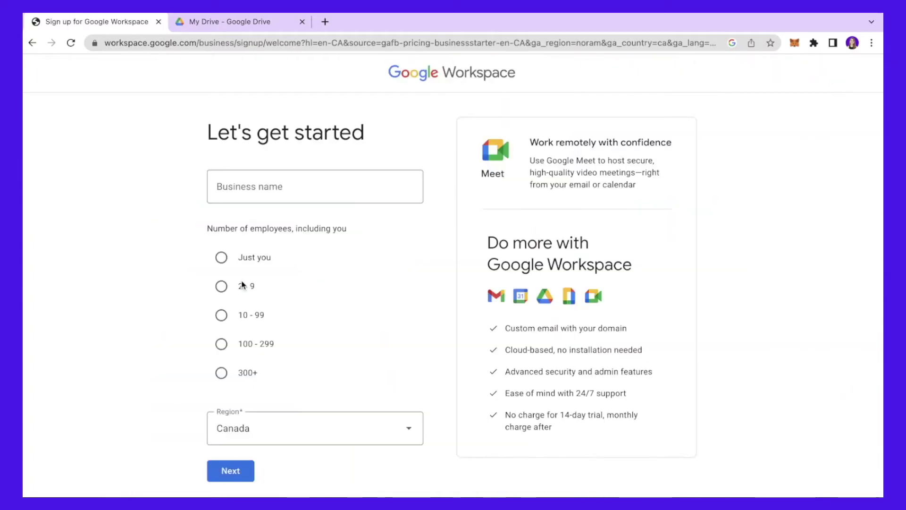
- Enter 'Wooo' as the business name
{"action": "left_click", "coordinate": [276, 177]}
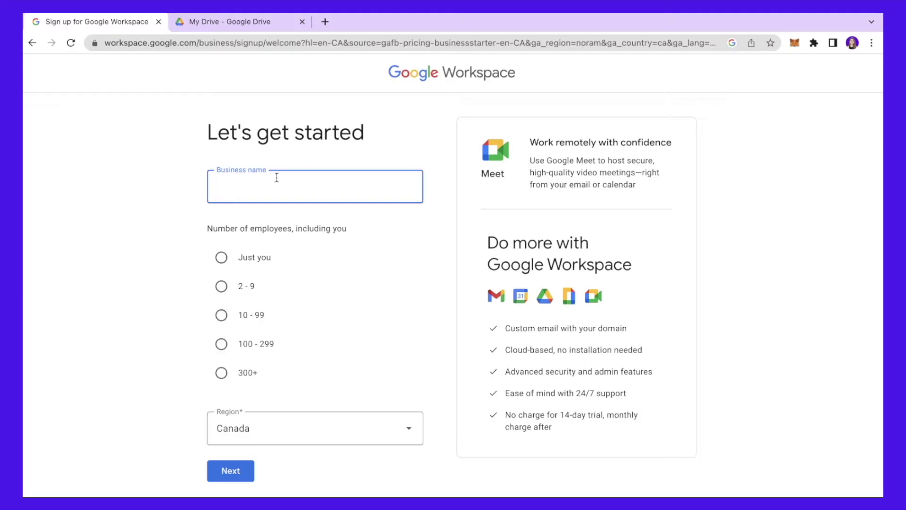
{"action": "type", "text": "Wooo"}
{"action": "key", "text": "ctrl+plus"}
{"action": "scroll", "coordinate": [300, 232], "scroll_direction": "down", "scroll_amount": 1}
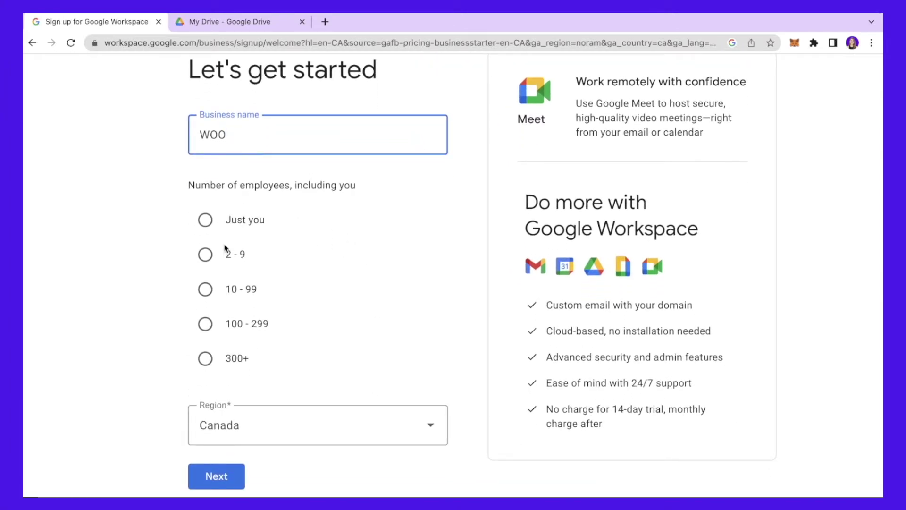
- Choose 2 - 9 employees and region Canada, then continue to the next step
{"action": "left_click", "coordinate": [204, 258]}
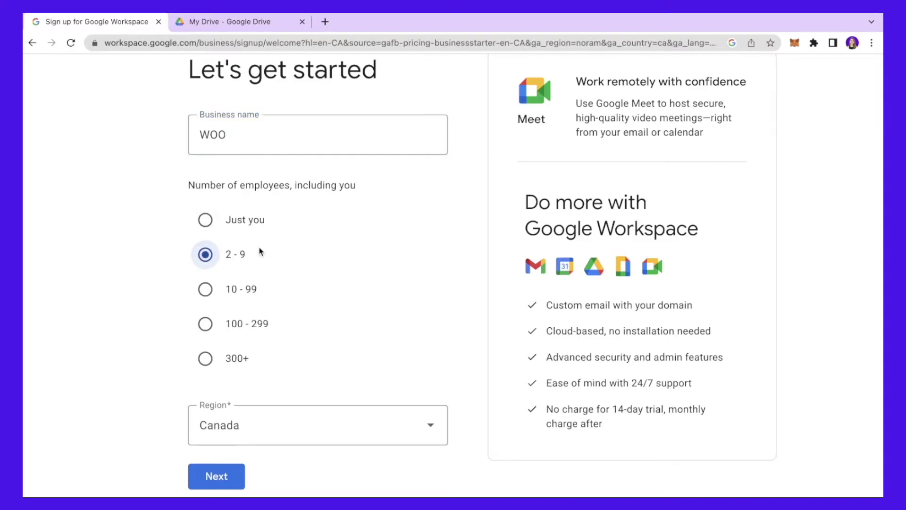
{"action": "scroll", "coordinate": [259, 251], "scroll_direction": "down", "scroll_amount": 1}
{"action": "left_click", "coordinate": [284, 408]}
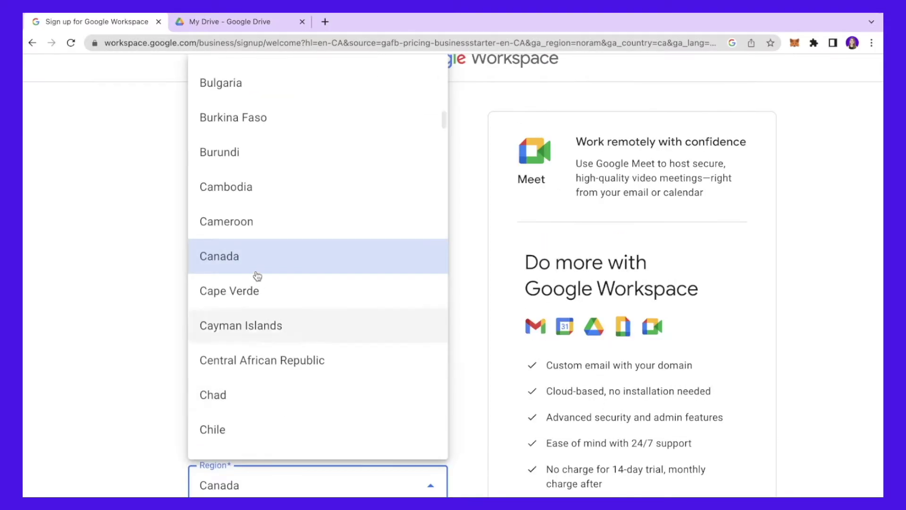
{"action": "left_click", "coordinate": [236, 263]}
{"action": "scroll", "coordinate": [299, 412], "scroll_direction": "down", "scroll_amount": 3}
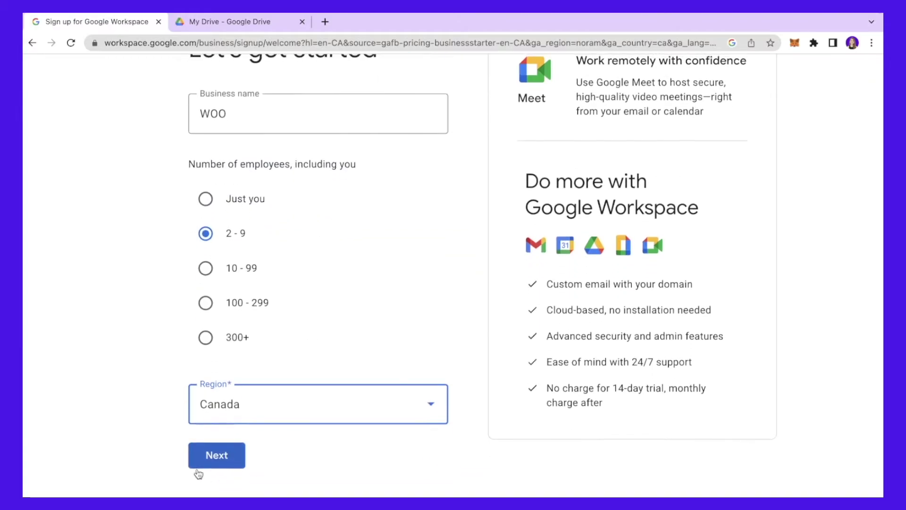
{"action": "left_click", "coordinate": [227, 457]}
{"action": "left_click", "coordinate": [314, 261]}
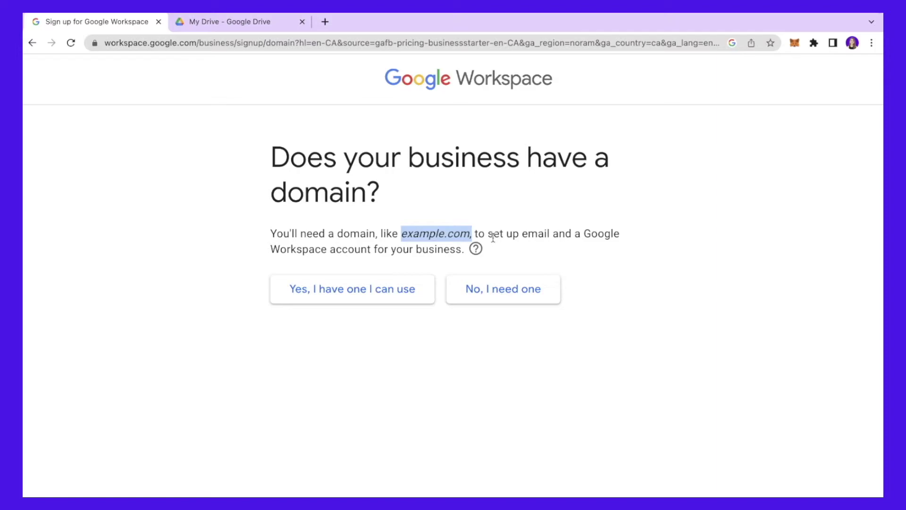
- Indicate the business needs a new domain and search for 'woo'
{"action": "left_click", "coordinate": [518, 297]}
{"action": "left_click", "coordinate": [344, 331]}
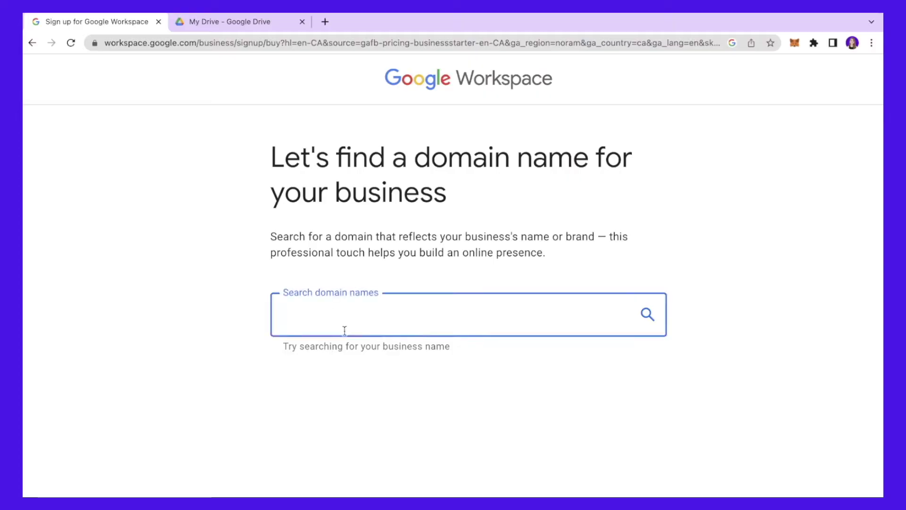
{"action": "type", "text": "woo"}
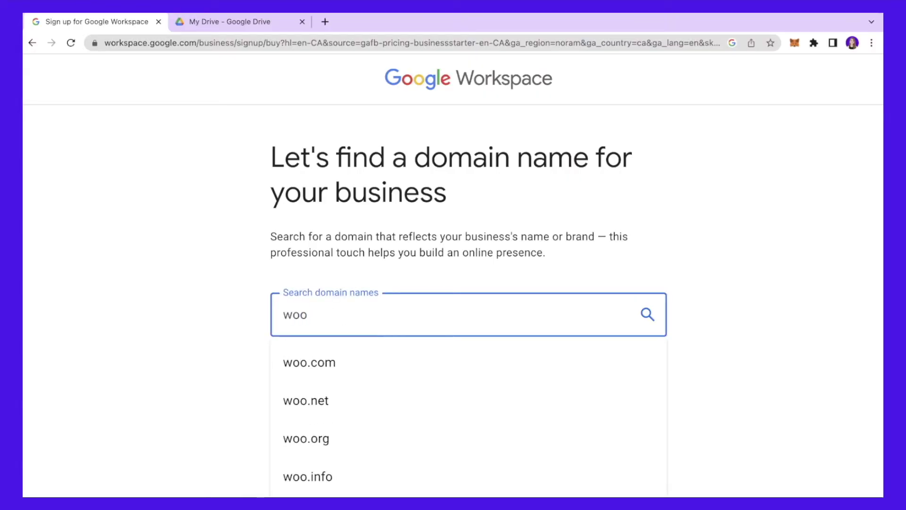
{"action": "left_click", "coordinate": [326, 439]}
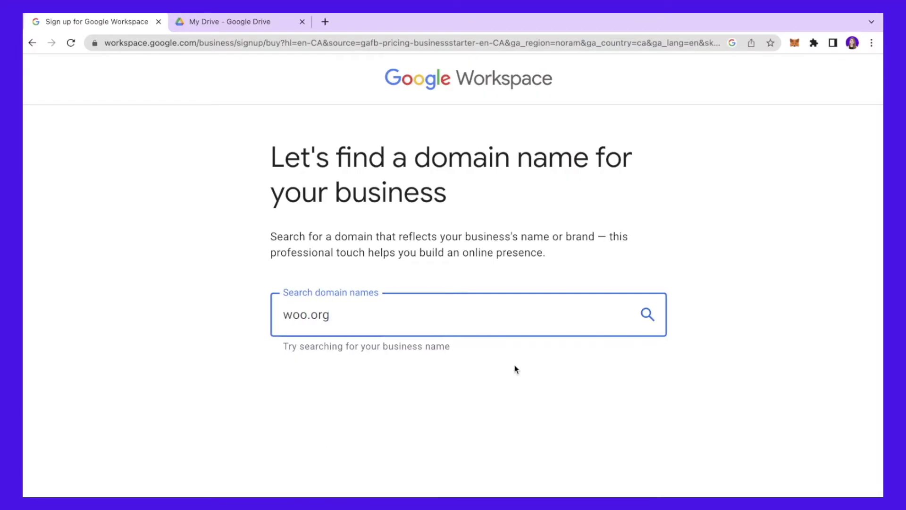
- Select the available woowop.org domain and check its purchase note, then opt for an owned domain
{"action": "scroll", "coordinate": [443, 338], "scroll_direction": "down", "scroll_amount": 2}
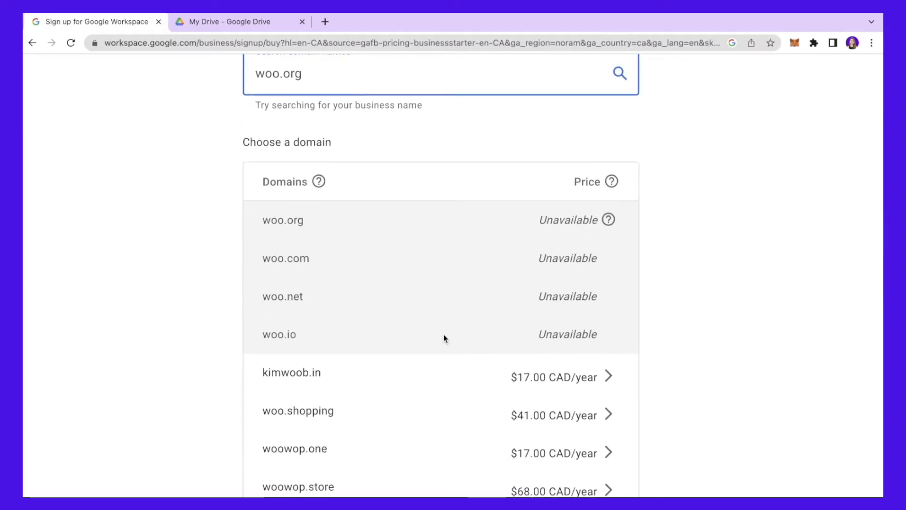
{"action": "scroll", "coordinate": [443, 338], "scroll_direction": "down", "scroll_amount": 1}
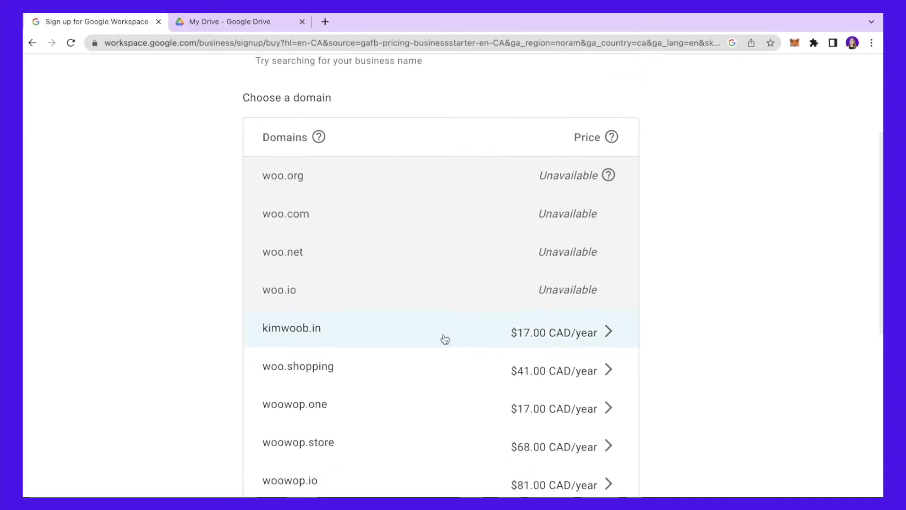
{"action": "scroll", "coordinate": [444, 338], "scroll_direction": "up", "scroll_amount": 1, "text": "ctrl"}
{"action": "scroll", "coordinate": [445, 339], "scroll_direction": "down", "scroll_amount": 3}
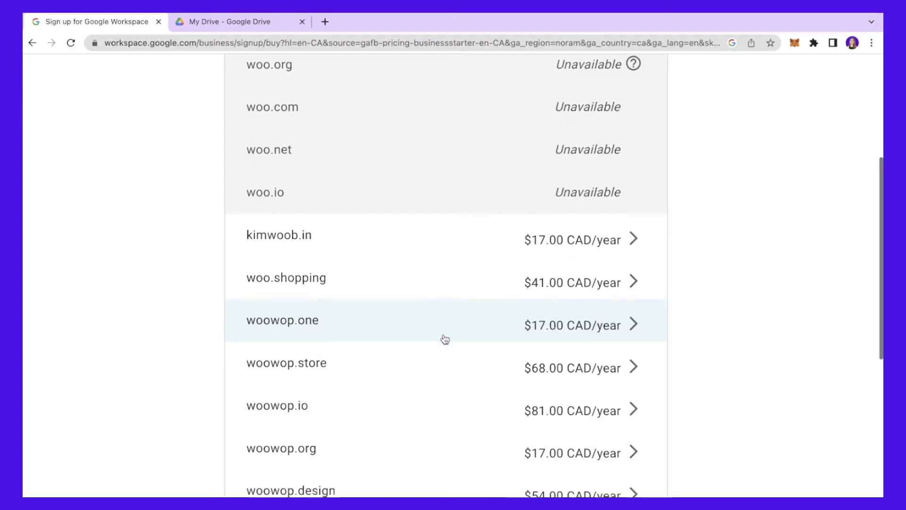
{"action": "scroll", "coordinate": [452, 285], "scroll_direction": "down", "scroll_amount": 2}
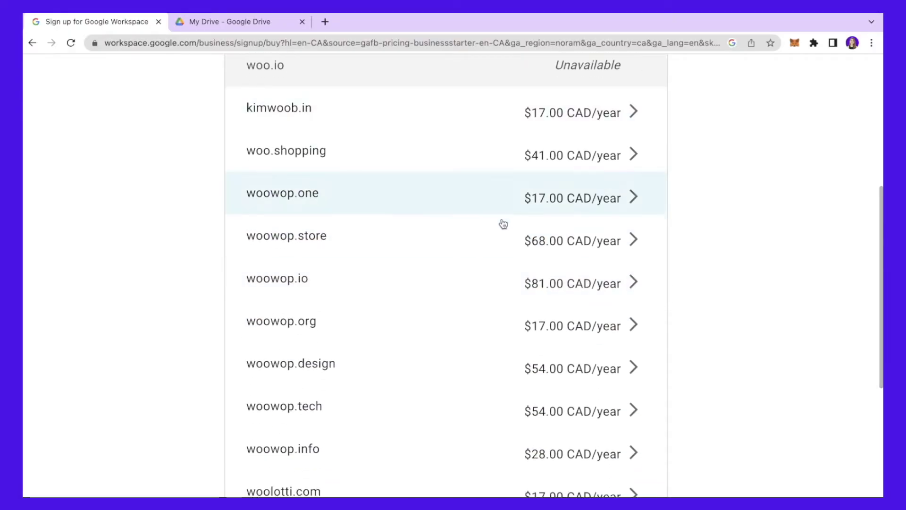
{"action": "scroll", "coordinate": [471, 339], "scroll_direction": "down", "scroll_amount": 3}
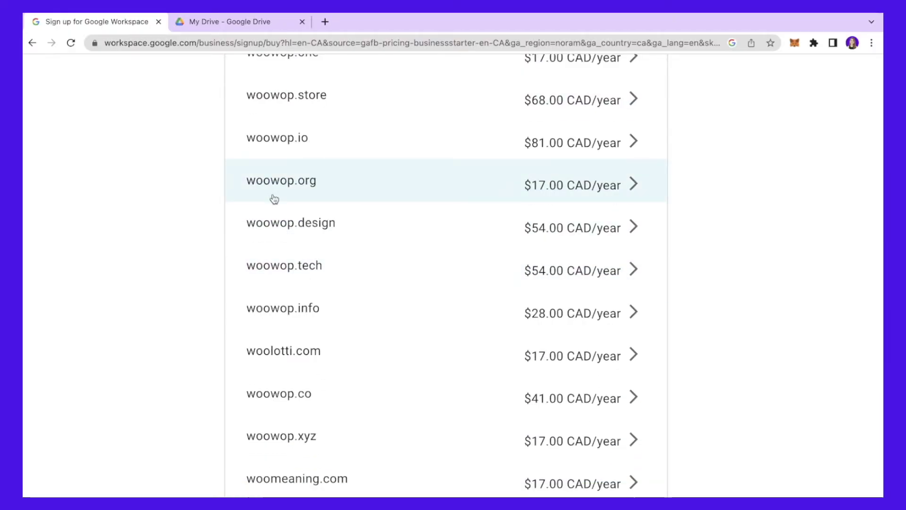
{"action": "scroll", "coordinate": [609, 186], "scroll_direction": "up", "scroll_amount": 5}
{"action": "scroll", "coordinate": [614, 187], "scroll_direction": "down", "scroll_amount": 5}
{"action": "left_click", "coordinate": [611, 186]}
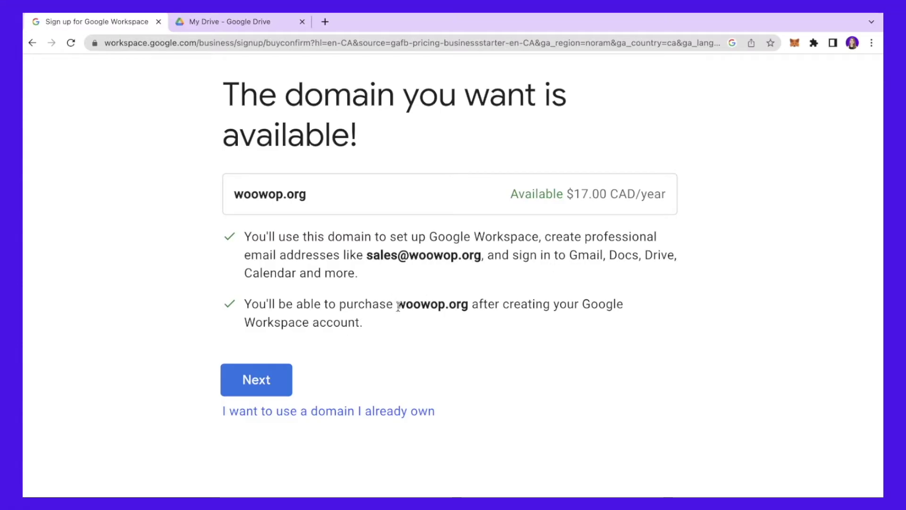
{"action": "left_click_drag", "start_coordinate": [401, 306], "coordinate": [471, 306]}
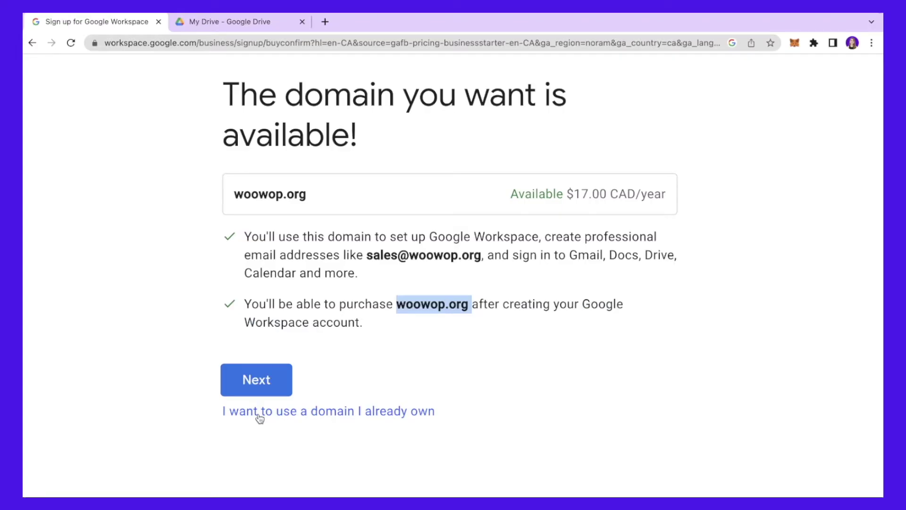
{"action": "scroll", "coordinate": [259, 418], "scroll_direction": "down", "scroll_amount": 1}
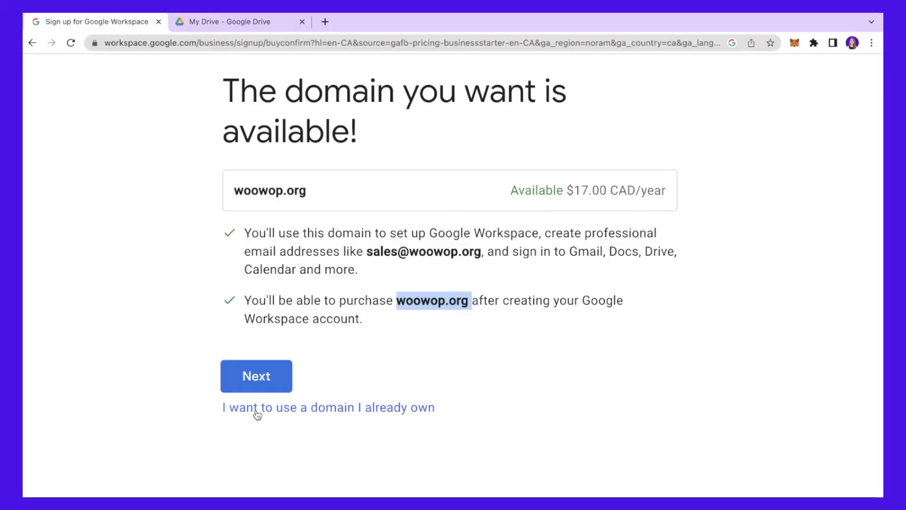
{"action": "left_click", "coordinate": [258, 412]}
- Enter woosocial.ca as the business's existing domain and submit it
{"action": "left_click", "coordinate": [334, 247]}
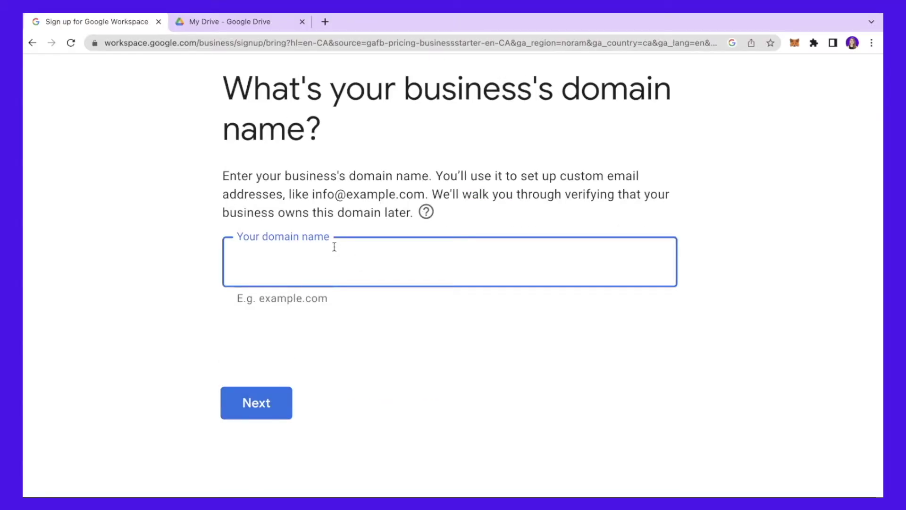
{"action": "type", "text": "woosocial.ca"}
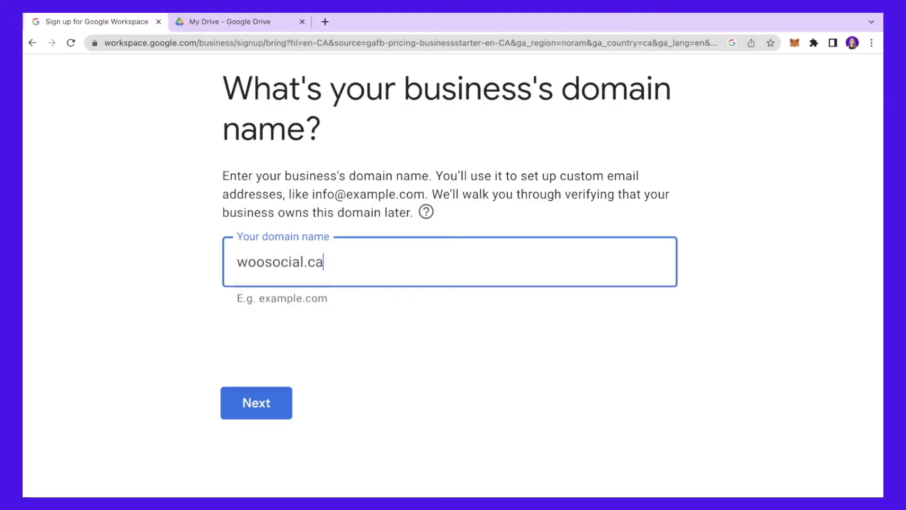
{"action": "left_click", "coordinate": [278, 402]}
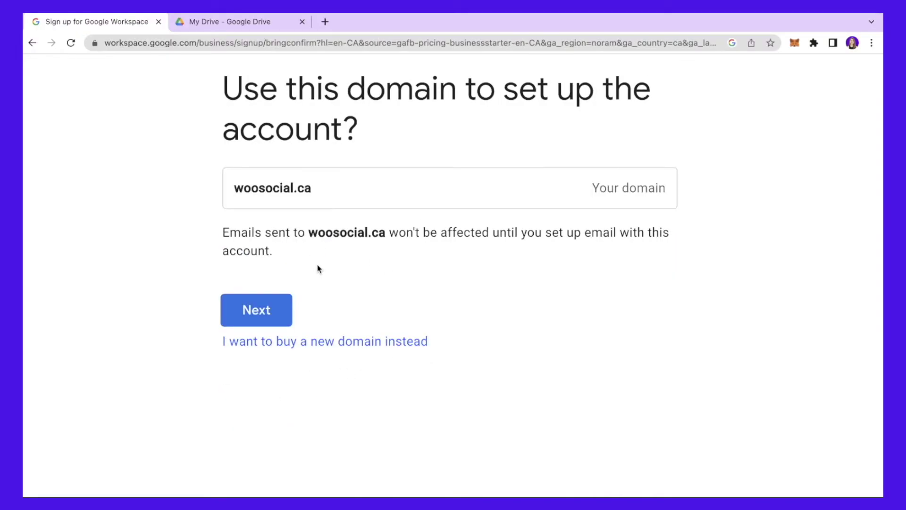
{"action": "scroll", "coordinate": [312, 261], "scroll_direction": "up", "scroll_amount": 1}
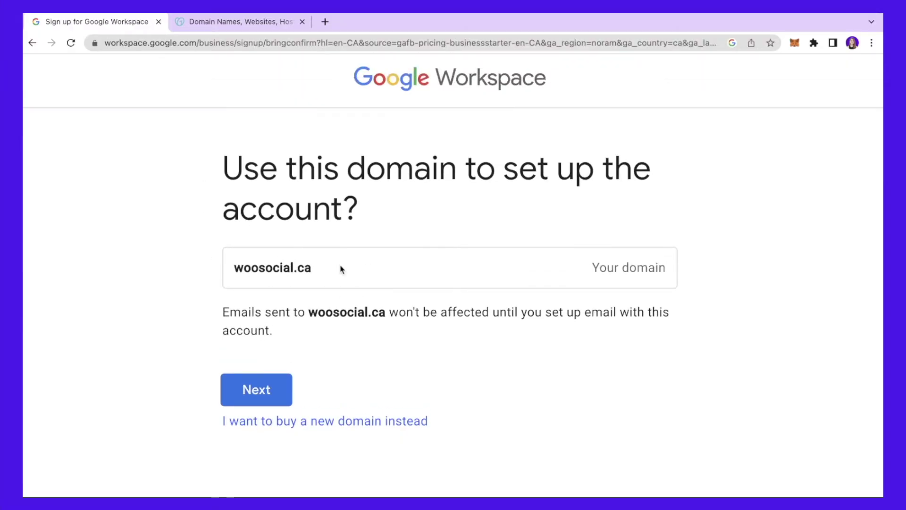
{"action": "left_click", "coordinate": [236, 21]}
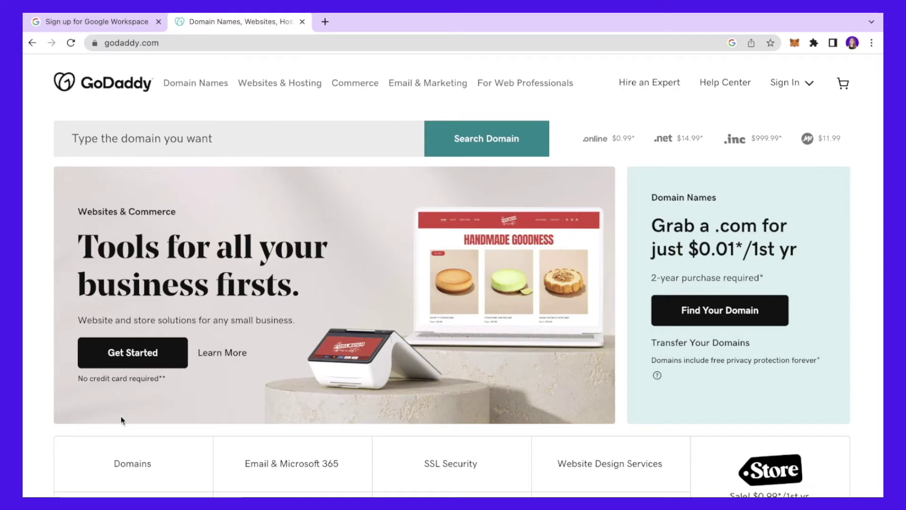
- Browse GoDaddy's domain search page, then confirm woosocial.ca in the Workspace signup
{"action": "scroll", "coordinate": [121, 420], "scroll_direction": "down", "scroll_amount": 4}
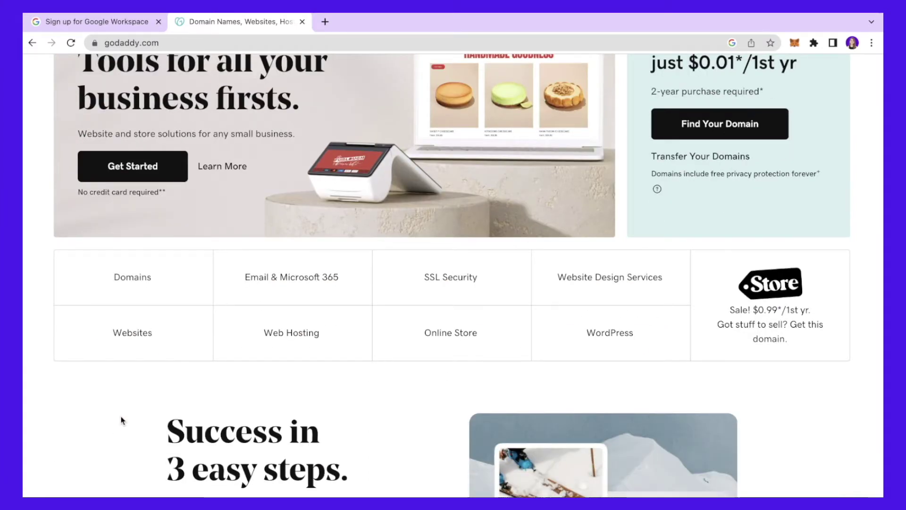
{"action": "left_click", "coordinate": [138, 291]}
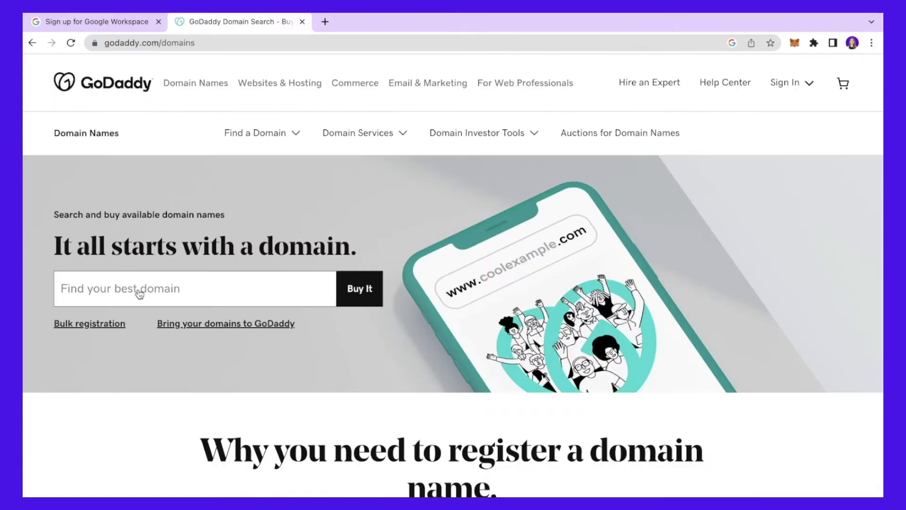
{"action": "scroll", "coordinate": [137, 293], "scroll_direction": "down", "scroll_amount": 6}
{"action": "left_click", "coordinate": [289, 349]}
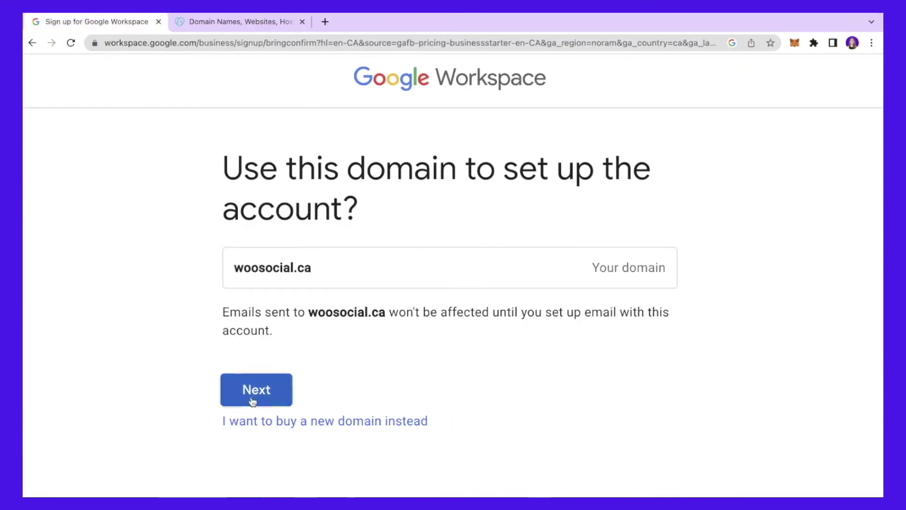
{"action": "left_click", "coordinate": [252, 400]}
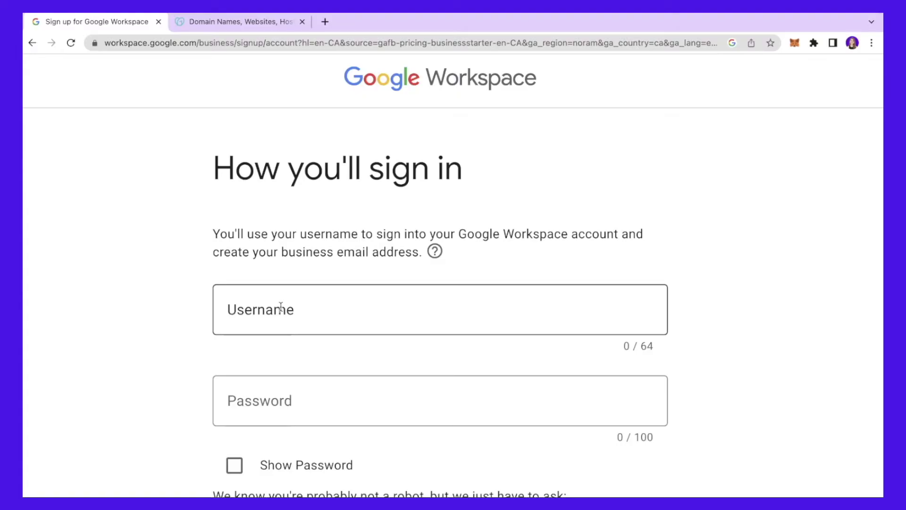
- Create the account with username 'info' and a password, accepting the Business Starter Flexible Plan
{"action": "left_click", "coordinate": [281, 308]}
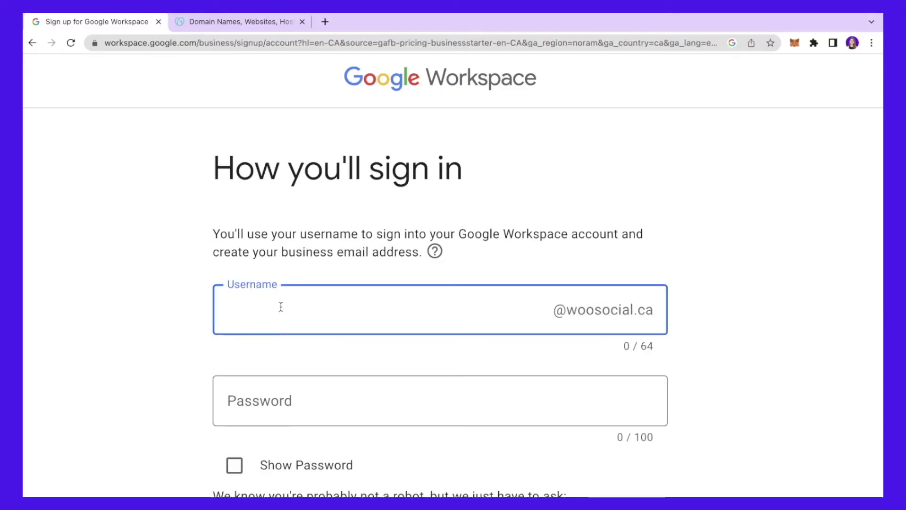
{"action": "type", "text": "info"}
{"action": "left_click", "coordinate": [361, 348]}
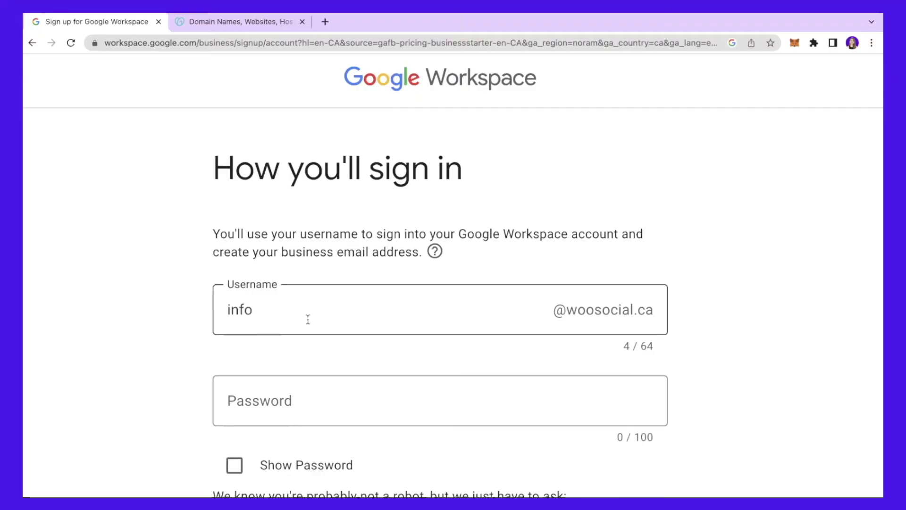
{"action": "left_click", "coordinate": [265, 405]}
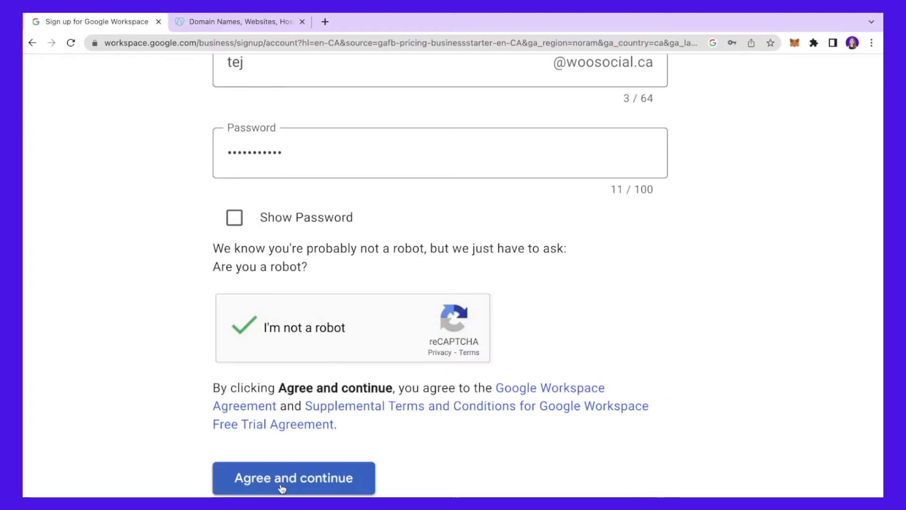
{"action": "left_click", "coordinate": [282, 487]}
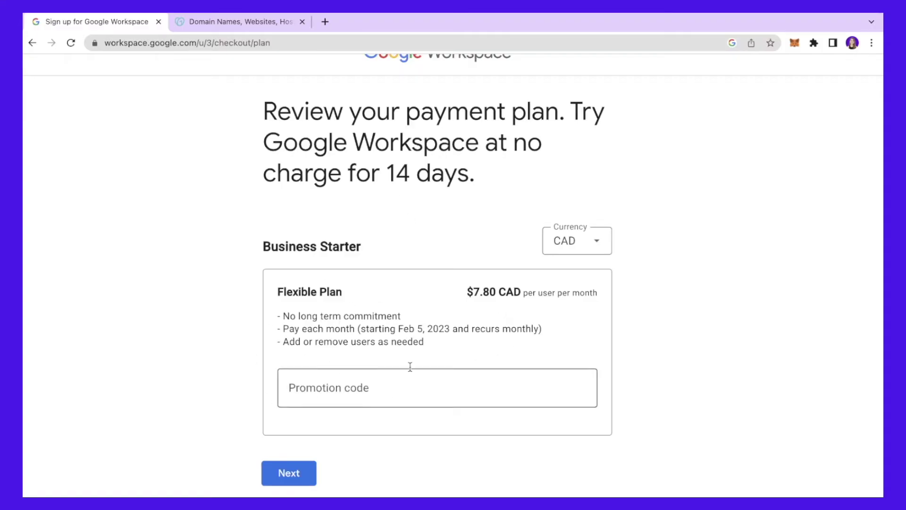
{"action": "scroll", "coordinate": [384, 238], "scroll_direction": "down", "scroll_amount": 1}
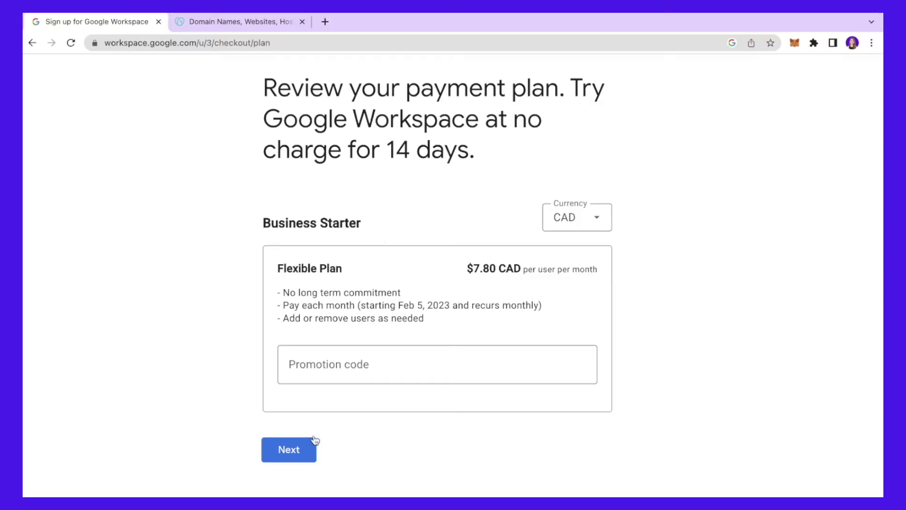
{"action": "left_click", "coordinate": [299, 448]}
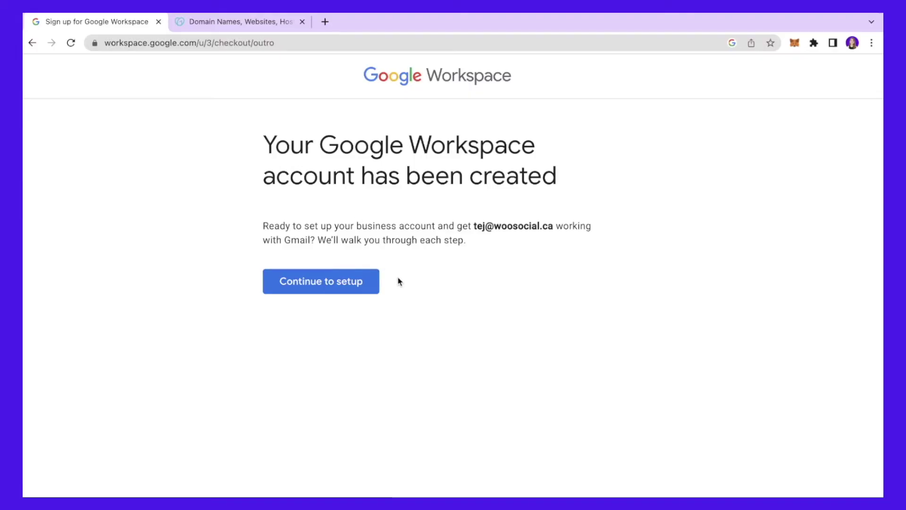
- Continue to account setup, accept the terms and start Gmail activation for woosocial.ca
{"action": "left_click", "coordinate": [353, 284]}
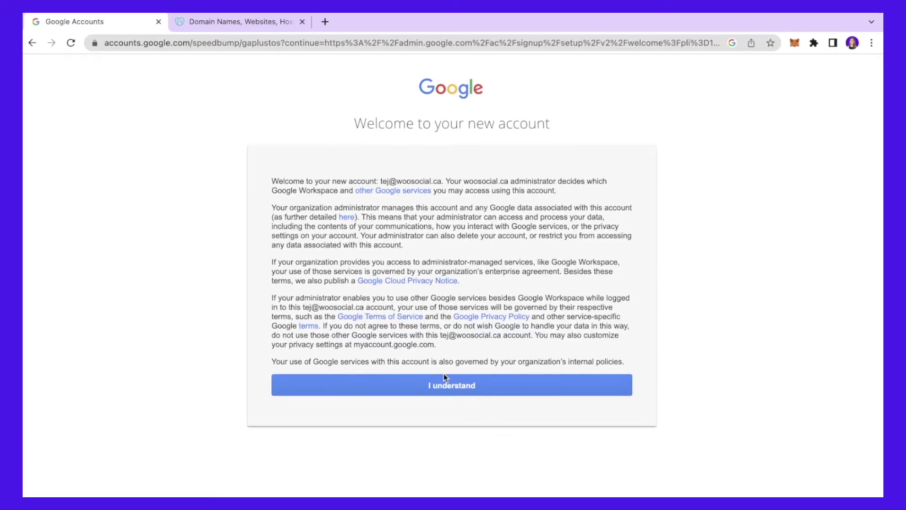
{"action": "left_click", "coordinate": [440, 388]}
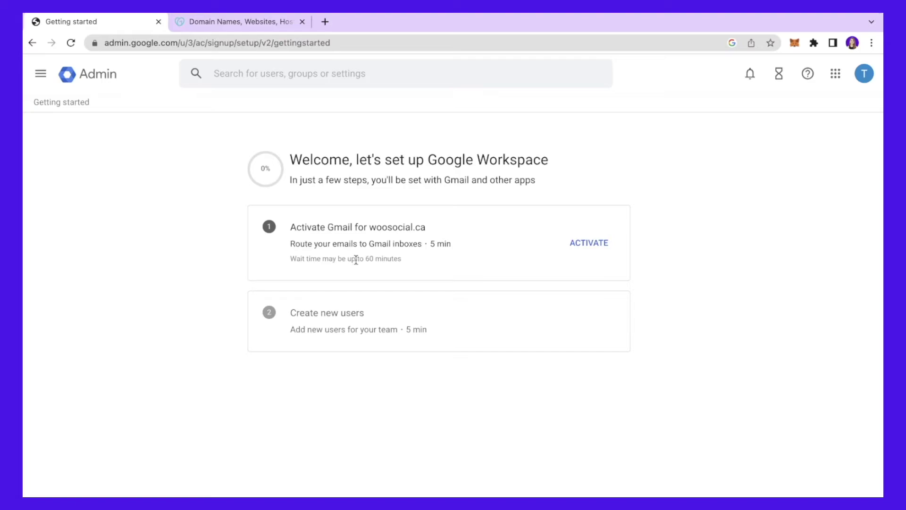
{"action": "left_click", "coordinate": [595, 244]}
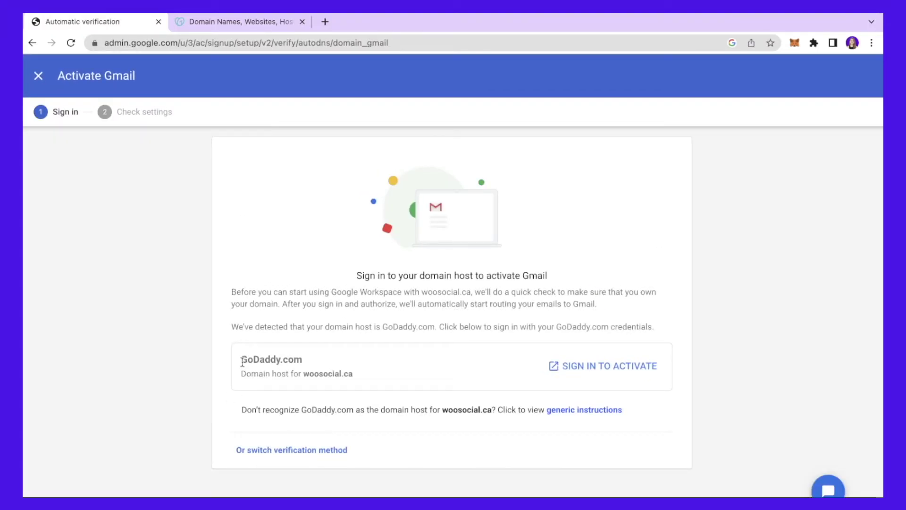
- Sign in to GoDaddy.com and authorize Google to connect the domain, activating Gmail
{"action": "left_click_drag", "start_coordinate": [242, 361], "coordinate": [316, 369]}
{"action": "left_click", "coordinate": [316, 368]}
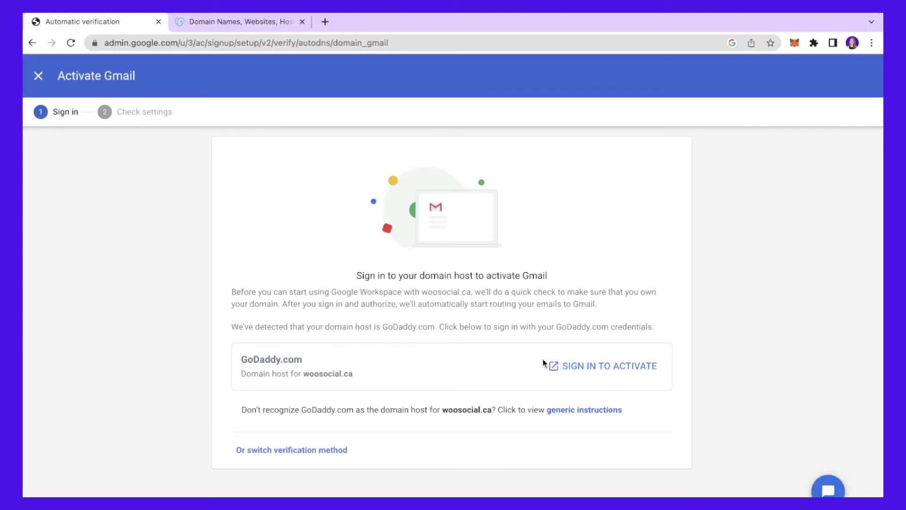
{"action": "left_click", "coordinate": [587, 372]}
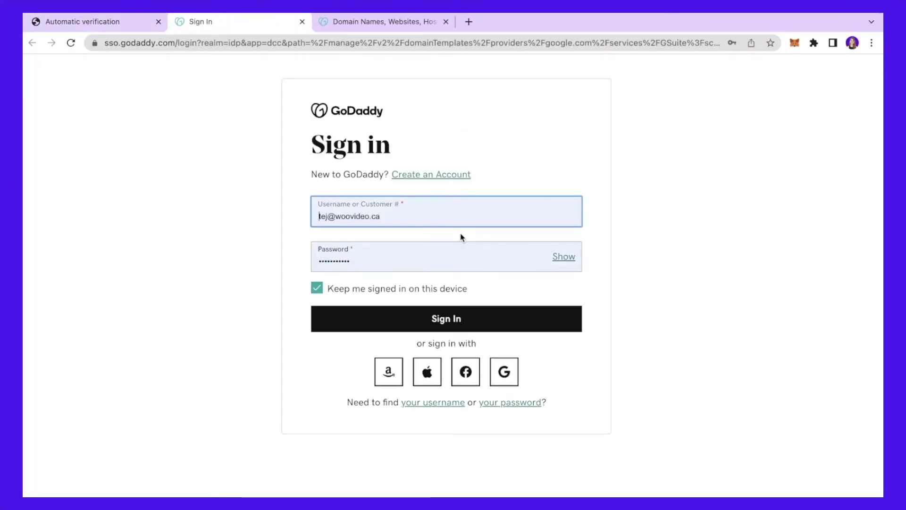
{"action": "left_click", "coordinate": [578, 315]}
{"action": "left_click", "coordinate": [410, 391]}
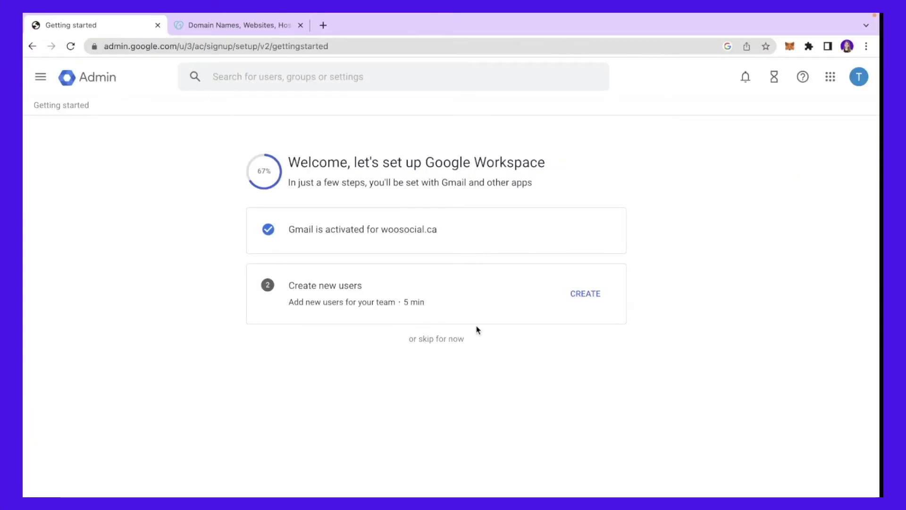
{"action": "left_click", "coordinate": [584, 295]}
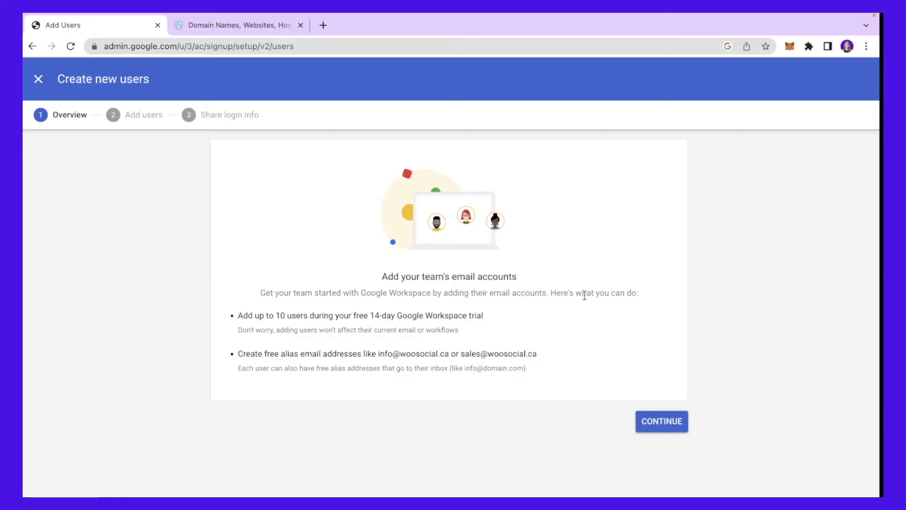
- Start a new user with username 'm', then abandon it and finish the Add users wizard
{"action": "left_click", "coordinate": [670, 424]}
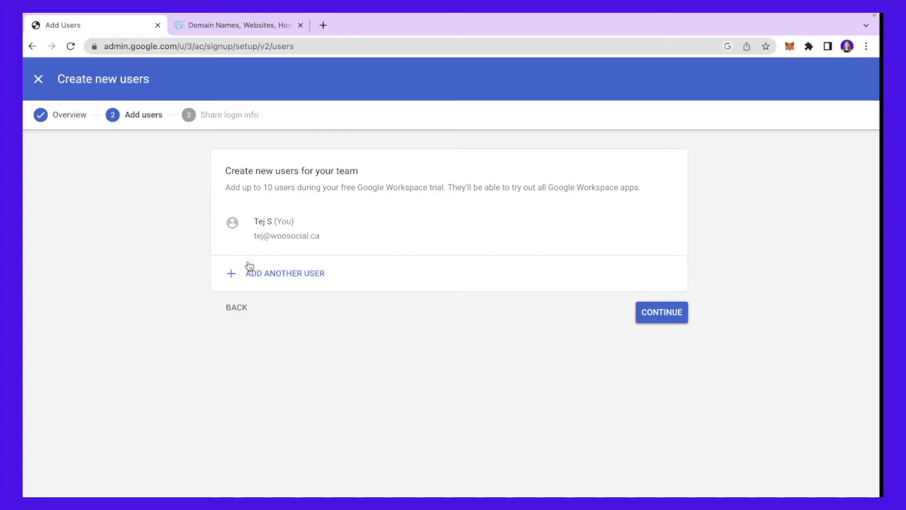
{"action": "left_click", "coordinate": [303, 277]}
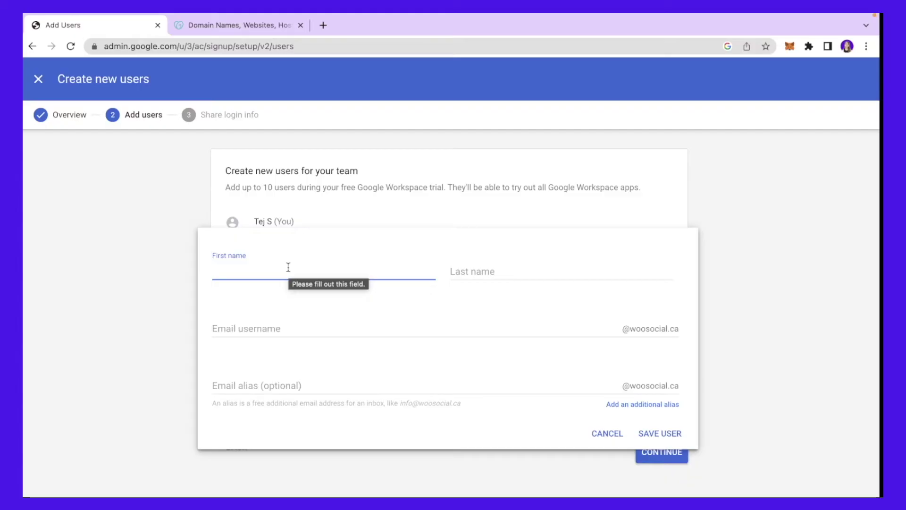
{"action": "left_click", "coordinate": [524, 267]}
{"action": "left_click", "coordinate": [377, 329]}
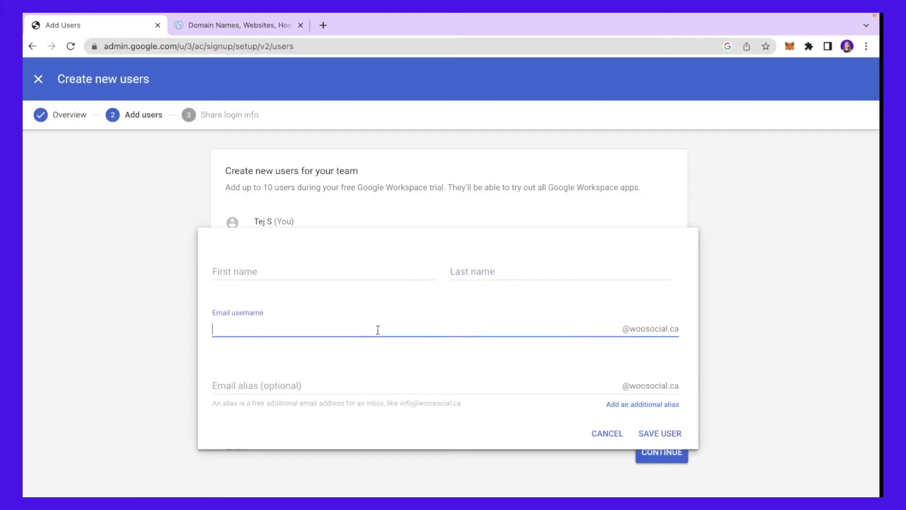
{"action": "left_click", "coordinate": [364, 385]}
{"action": "left_click", "coordinate": [378, 323]}
{"action": "type", "text": "matt"}
{"action": "left_click", "coordinate": [395, 353]}
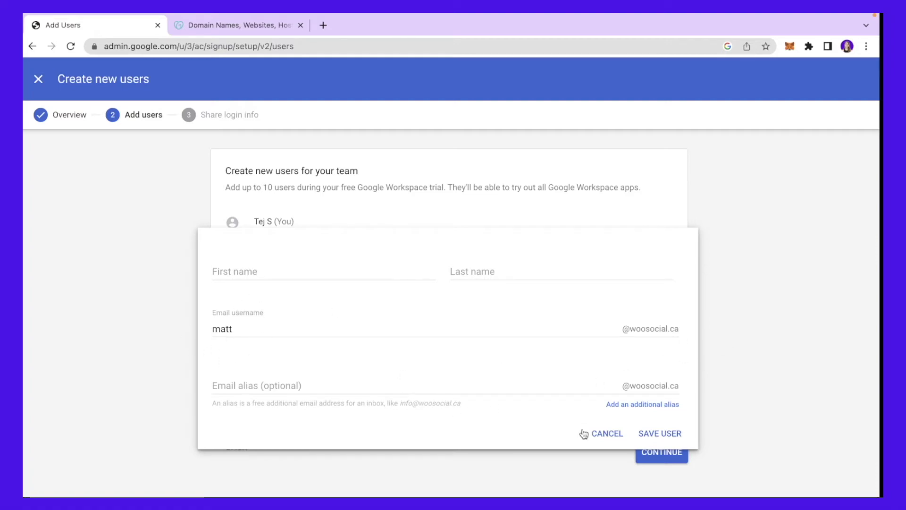
{"action": "left_click", "coordinate": [673, 433]}
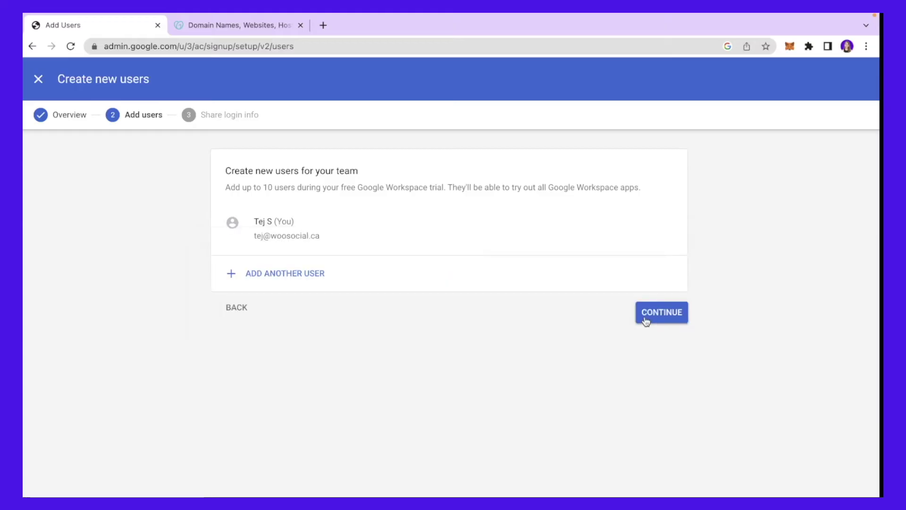
{"action": "left_click", "coordinate": [644, 318]}
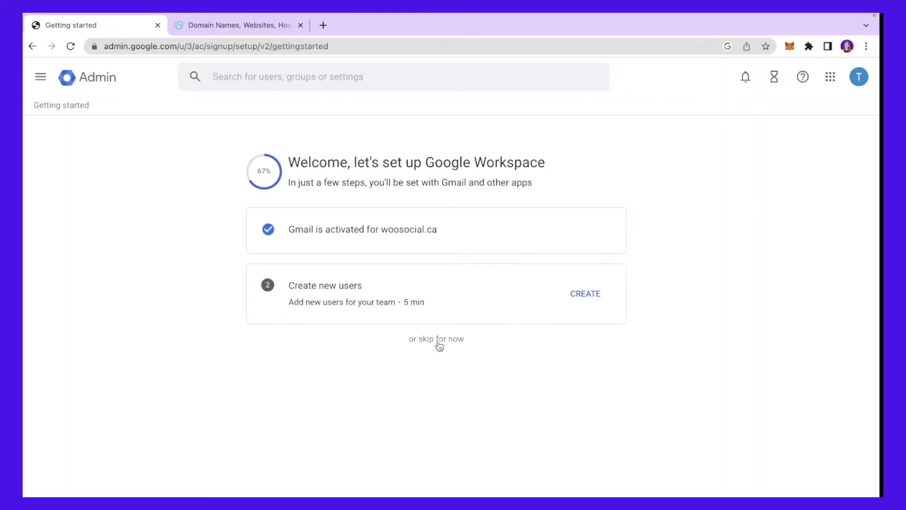
- Skip user creation and review Personal info and birthday options in Google Account
{"action": "left_click", "coordinate": [830, 77]}
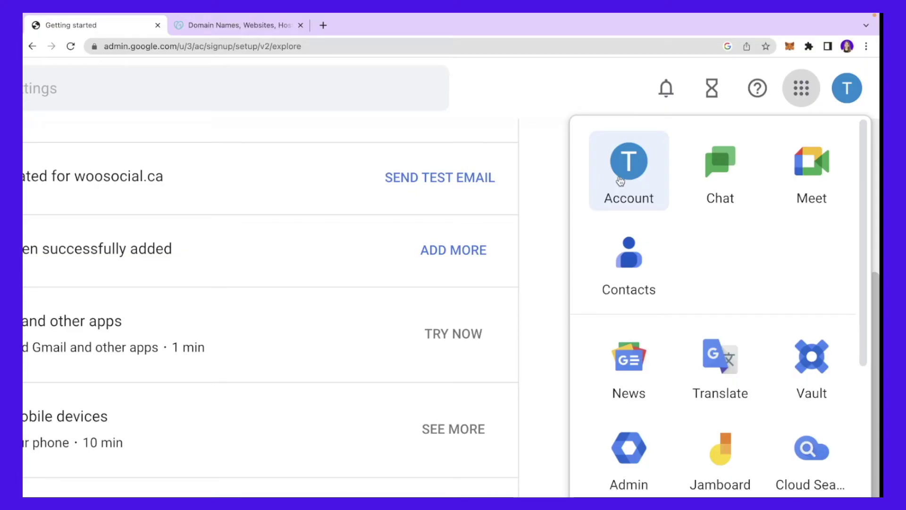
{"action": "left_click", "coordinate": [635, 174]}
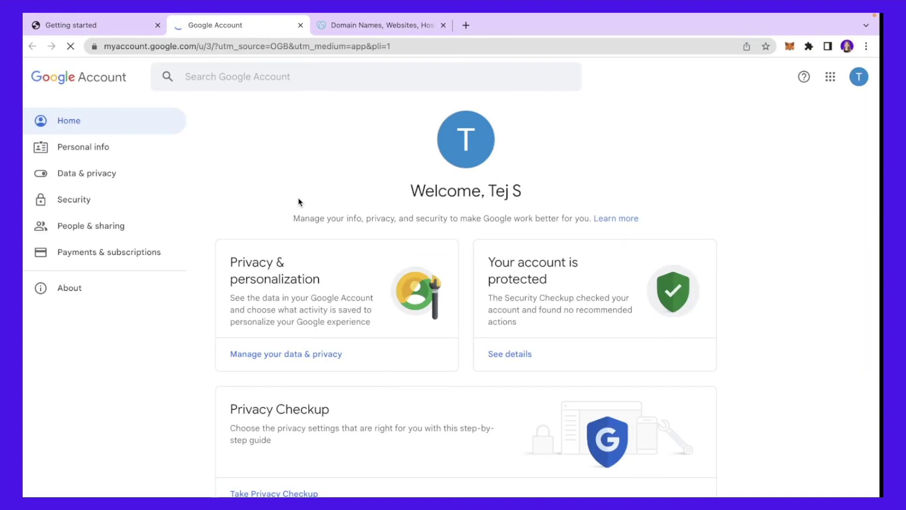
{"action": "scroll", "coordinate": [299, 201], "scroll_direction": "down", "scroll_amount": 3}
{"action": "left_click", "coordinate": [72, 150]}
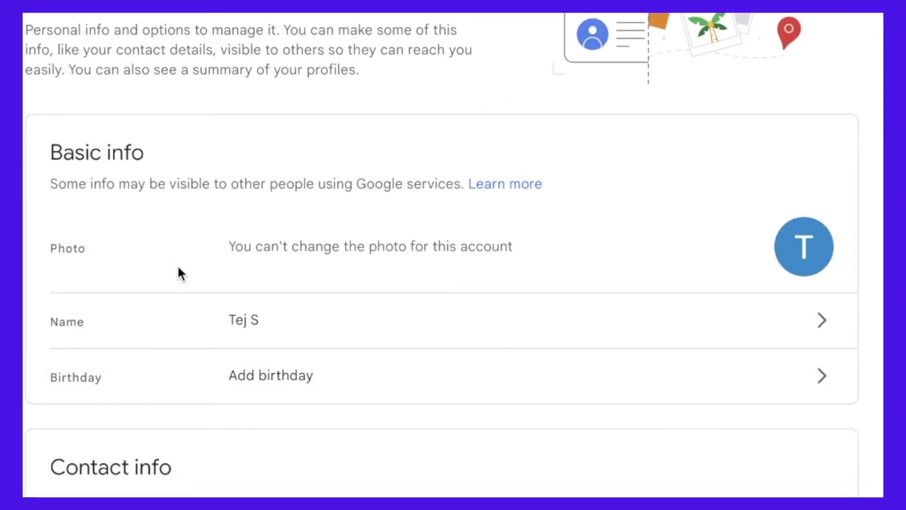
{"action": "left_click", "coordinate": [309, 341]}
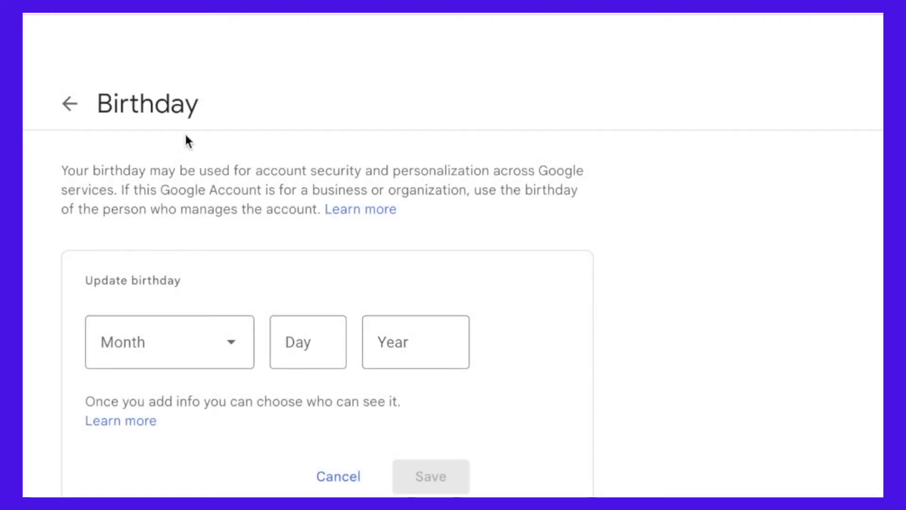
{"action": "left_click", "coordinate": [80, 108]}
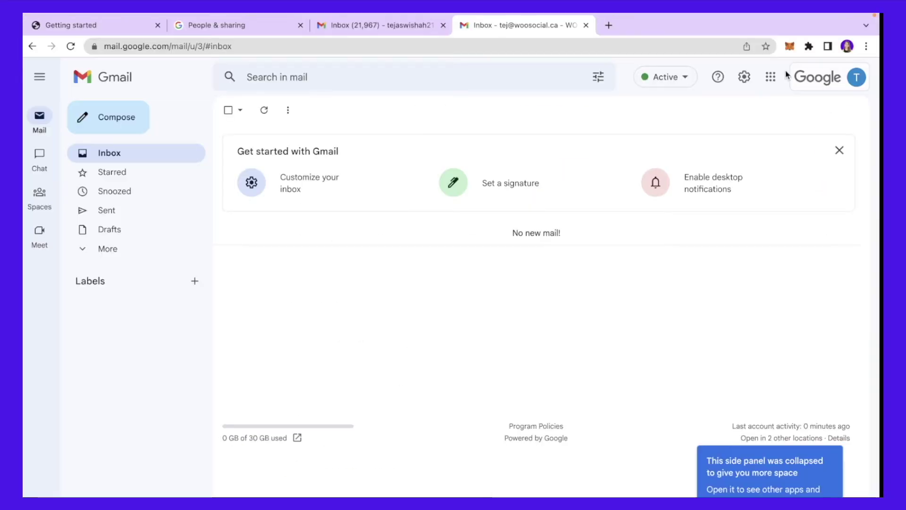
{"action": "left_click", "coordinate": [770, 78]}
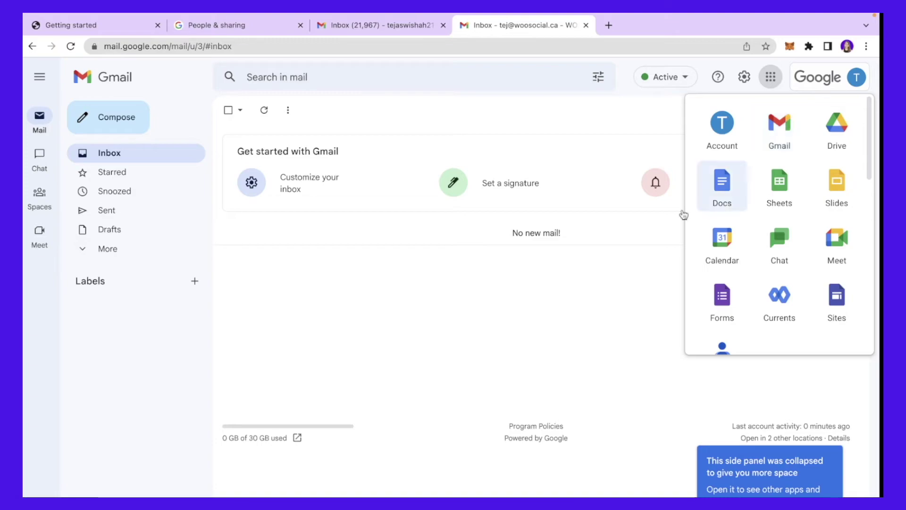
- Set the Gmail inbox density to Compact in Quick settings
{"action": "left_click", "coordinate": [527, 319]}
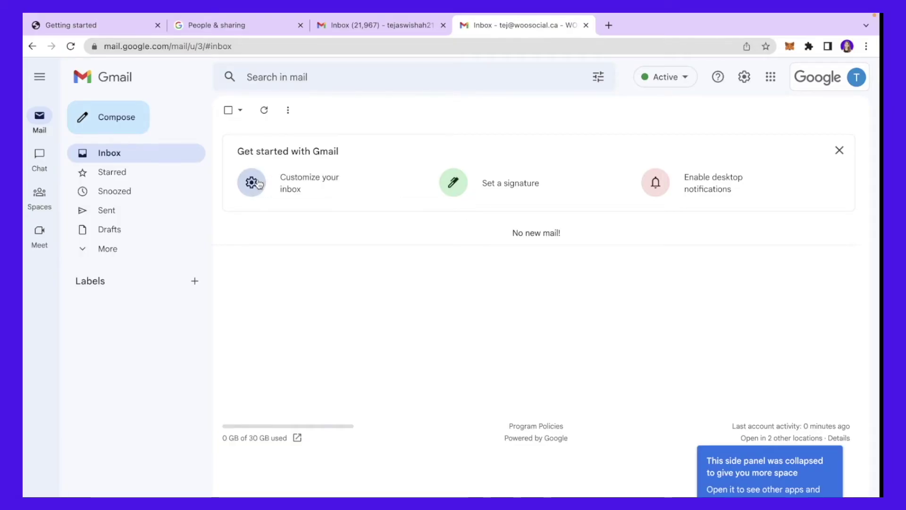
{"action": "left_click", "coordinate": [286, 187]}
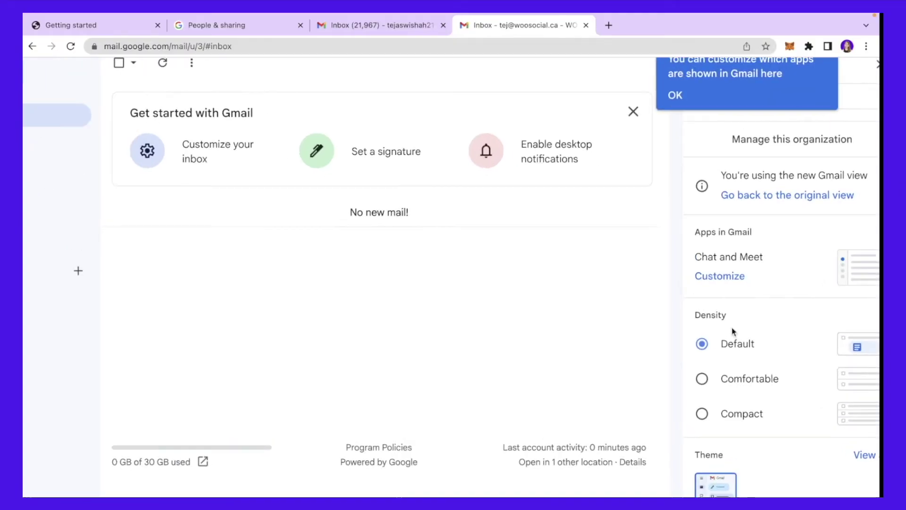
{"action": "left_click", "coordinate": [707, 373]}
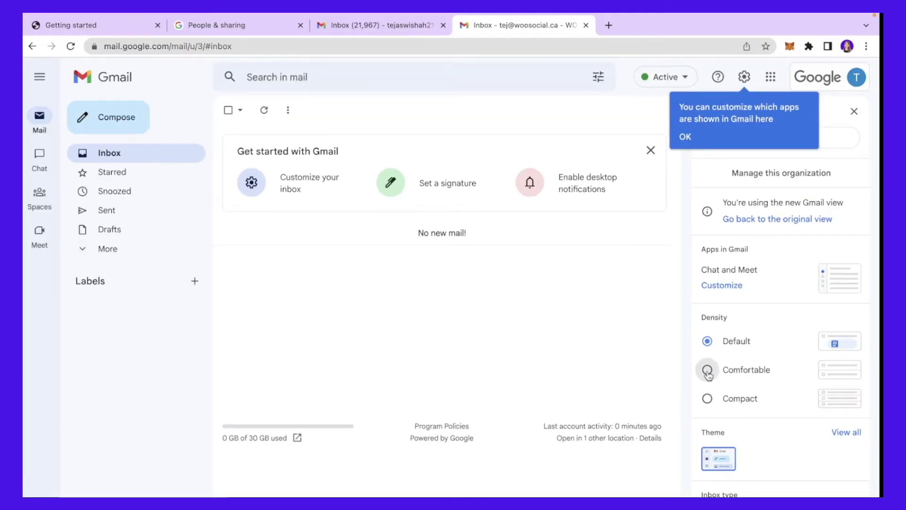
{"action": "left_click", "coordinate": [708, 399]}
{"action": "scroll", "coordinate": [708, 401], "scroll_direction": "down", "scroll_amount": 3}
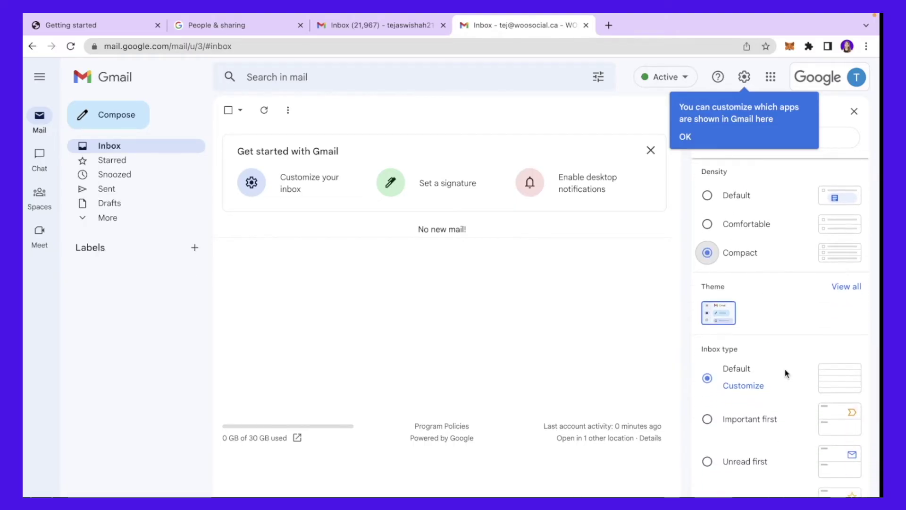
- Apply and save the Lavender colour theme from the full theme gallery
{"action": "left_click", "coordinate": [847, 287]}
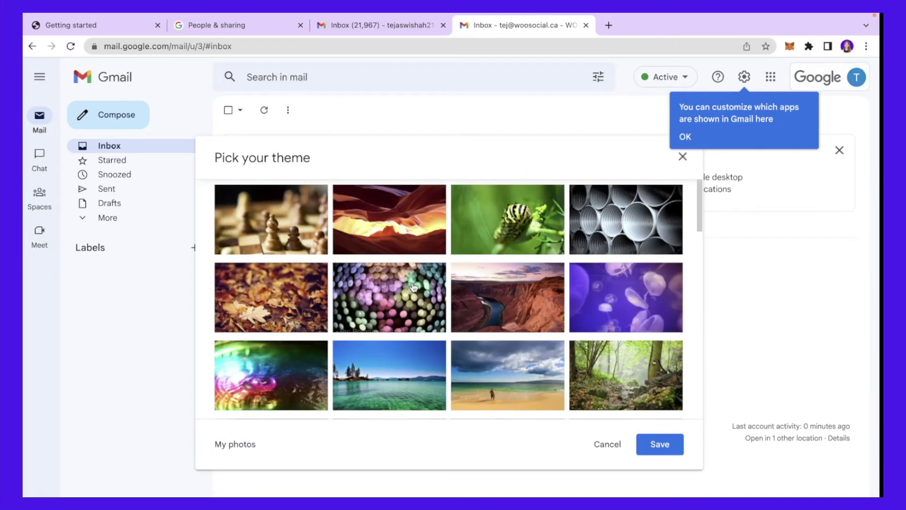
{"action": "left_click", "coordinate": [364, 222]}
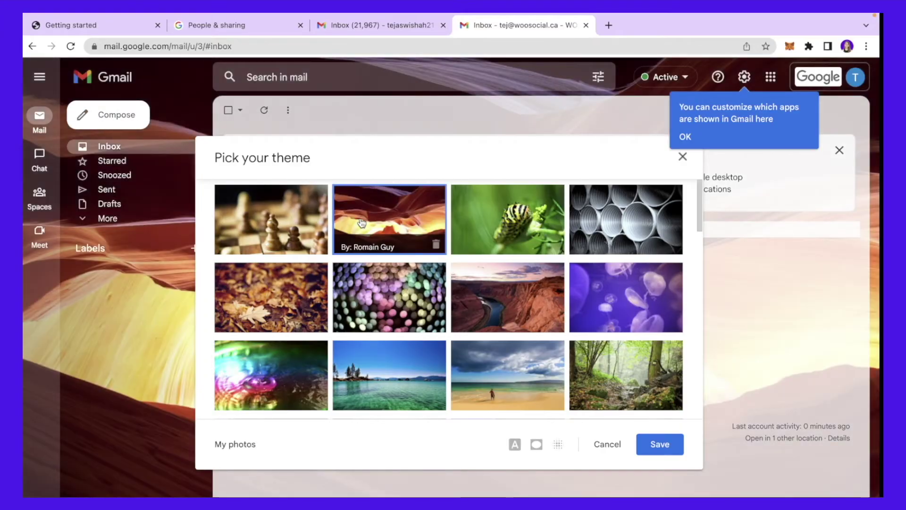
{"action": "scroll", "coordinate": [488, 251], "scroll_direction": "down", "scroll_amount": 8}
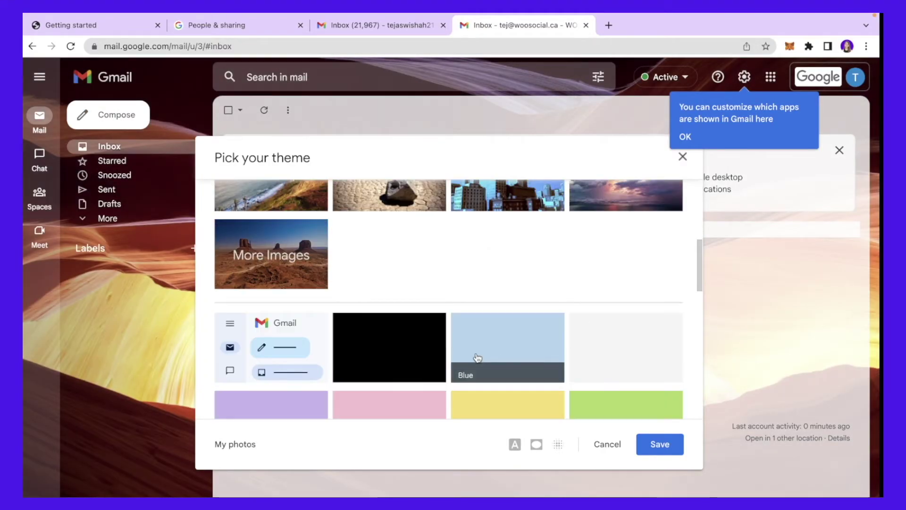
{"action": "scroll", "coordinate": [477, 357], "scroll_direction": "down", "scroll_amount": 2}
{"action": "left_click", "coordinate": [262, 336]}
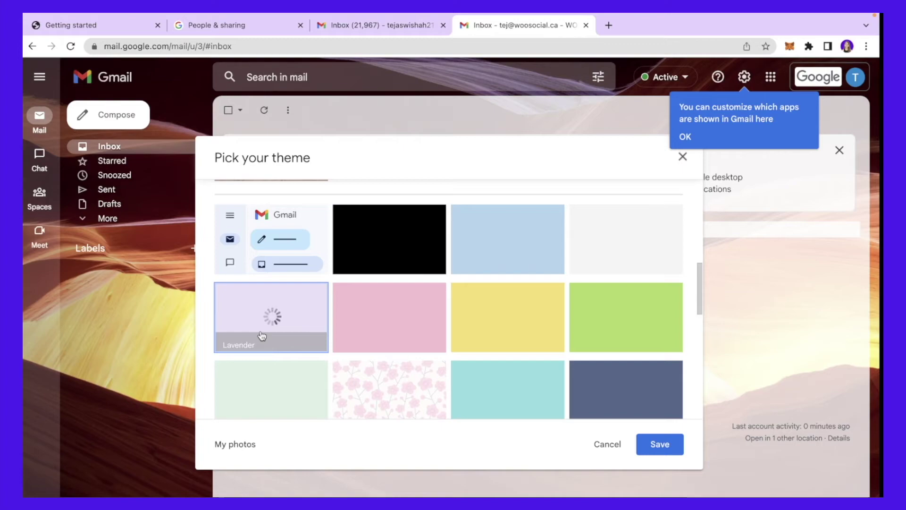
{"action": "left_click", "coordinate": [664, 446]}
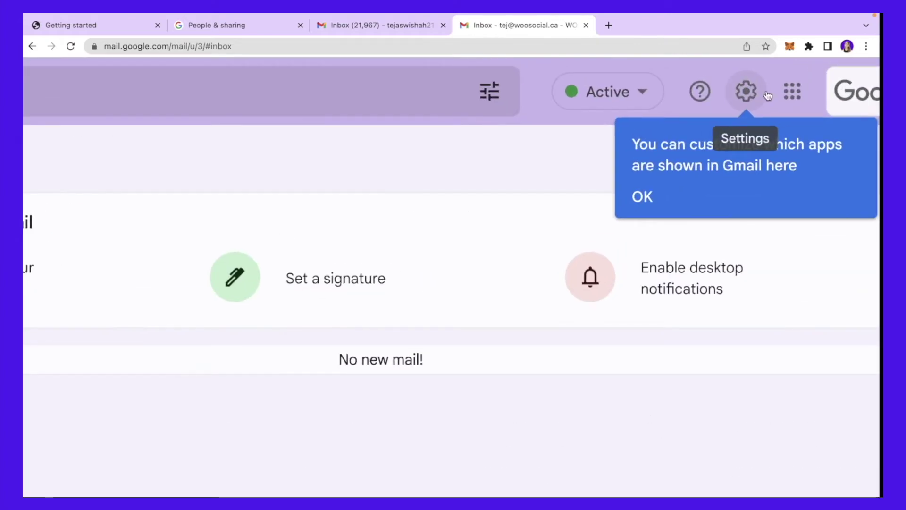
- Go to Gmail's full General settings page through the signature settings link
{"action": "left_click", "coordinate": [766, 93]}
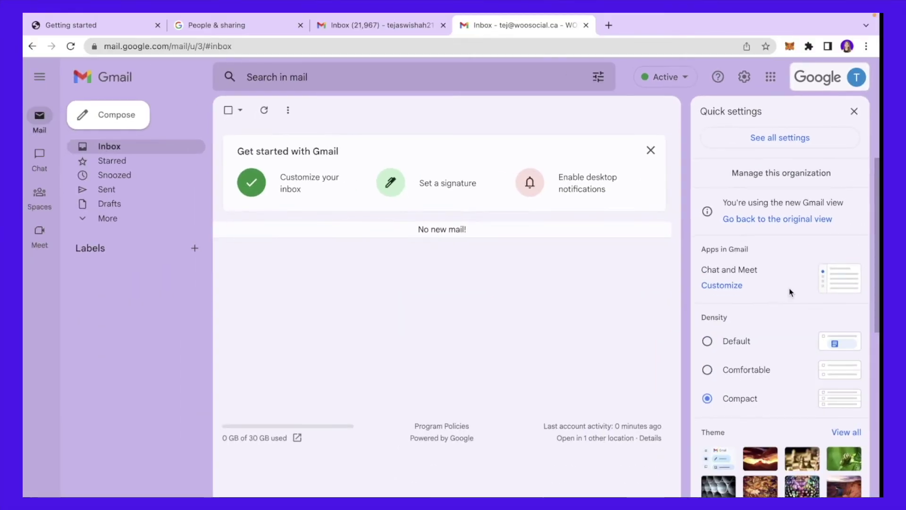
{"action": "scroll", "coordinate": [791, 291], "scroll_direction": "down", "scroll_amount": 5}
{"action": "scroll", "coordinate": [789, 286], "scroll_direction": "down", "scroll_amount": 5}
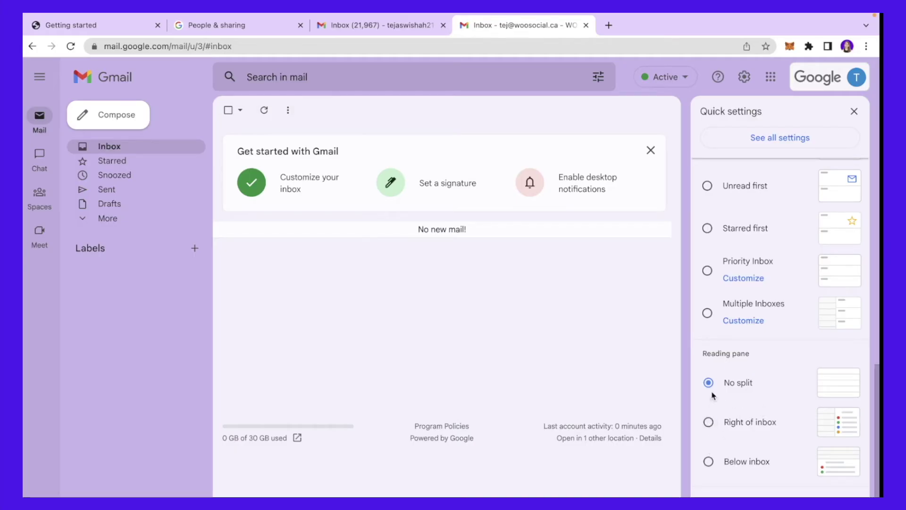
{"action": "left_click", "coordinate": [854, 112]}
{"action": "left_click", "coordinate": [457, 182]}
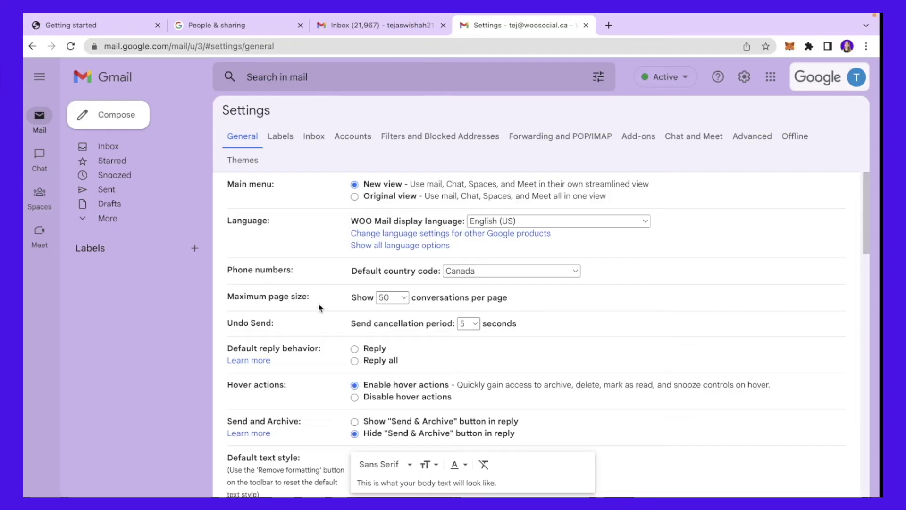
- Create a new signature named 'Sign 1' in the General tab's Signature section
{"action": "scroll", "coordinate": [318, 307], "scroll_direction": "down", "scroll_amount": 10}
{"action": "scroll", "coordinate": [318, 307], "scroll_direction": "down", "scroll_amount": 5}
{"action": "scroll", "coordinate": [319, 308], "scroll_direction": "down", "scroll_amount": 15}
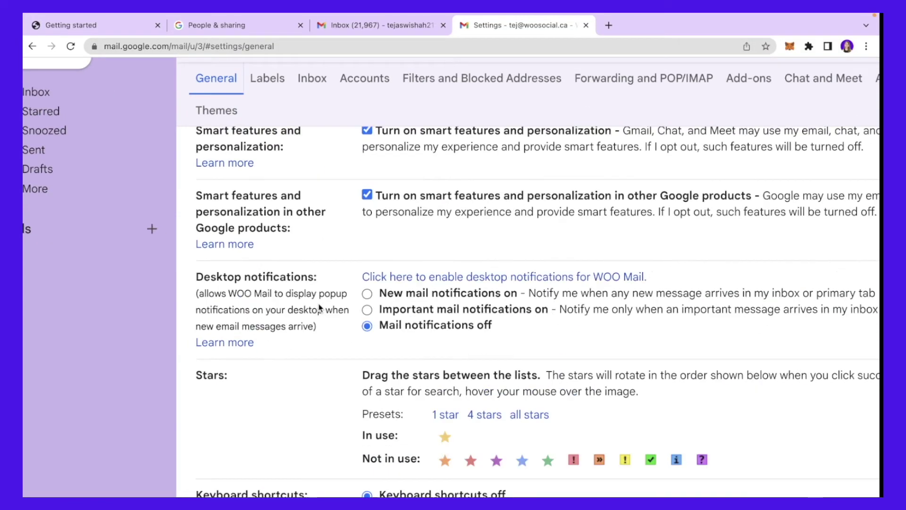
{"action": "scroll", "coordinate": [318, 304], "scroll_direction": "up", "scroll_amount": 3}
{"action": "scroll", "coordinate": [318, 303], "scroll_direction": "right", "scroll_amount": 3}
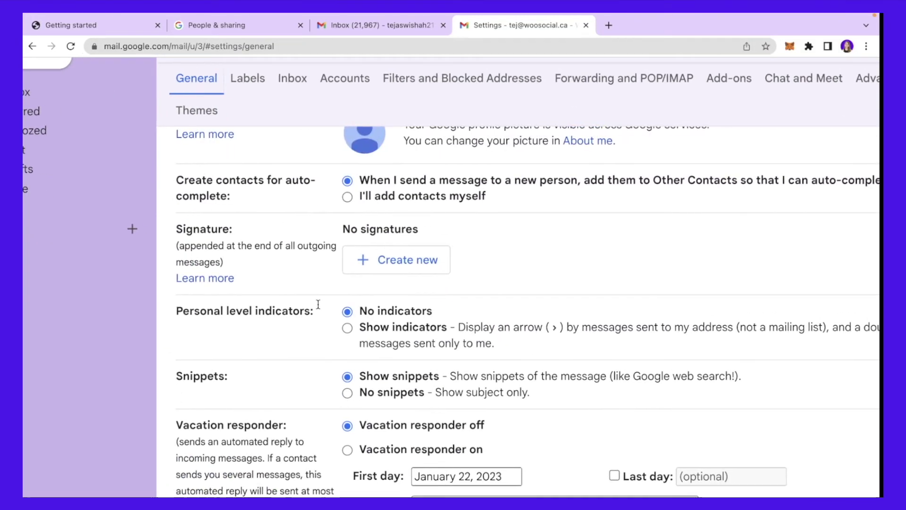
{"action": "left_click", "coordinate": [390, 262]}
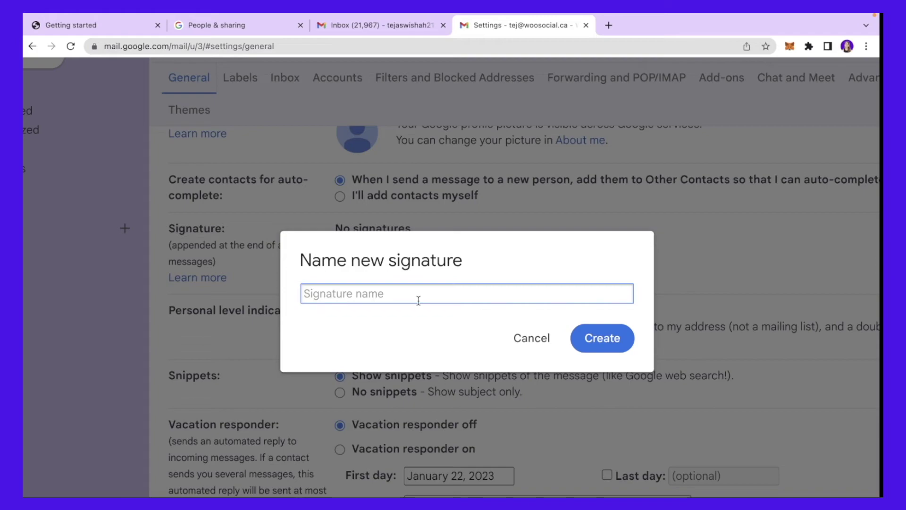
{"action": "type", "text": "Sign 1"}
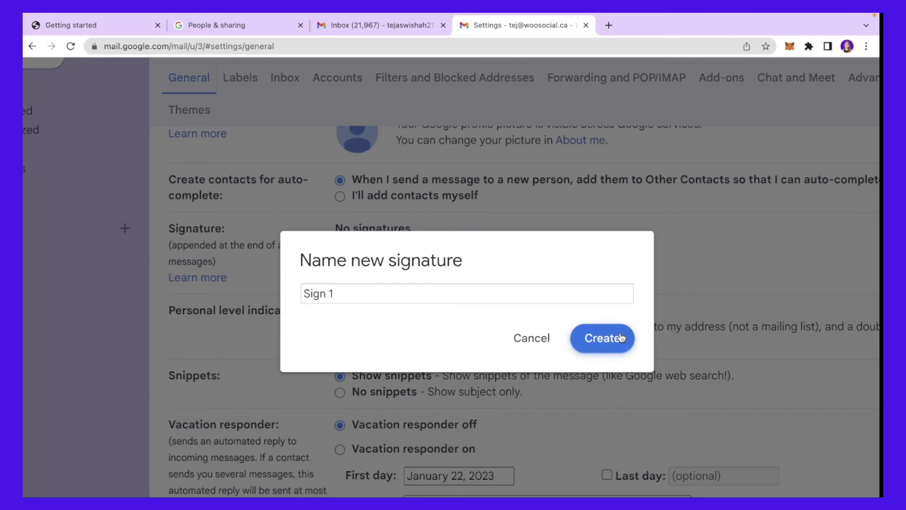
{"action": "left_click", "coordinate": [603, 337]}
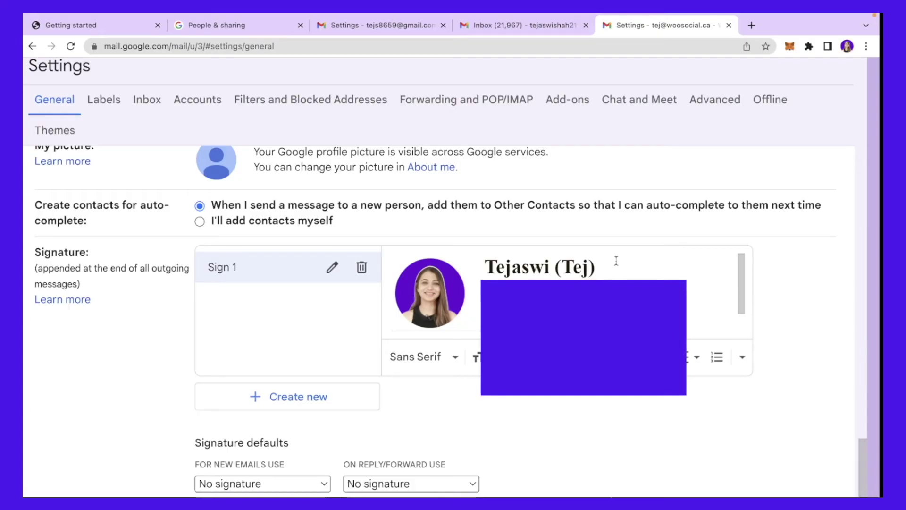
{"action": "scroll", "coordinate": [431, 352], "scroll_direction": "down", "scroll_amount": 5}
{"action": "key", "text": "ctrl+minus"}
{"action": "scroll", "coordinate": [430, 349], "scroll_direction": "down", "scroll_amount": 2}
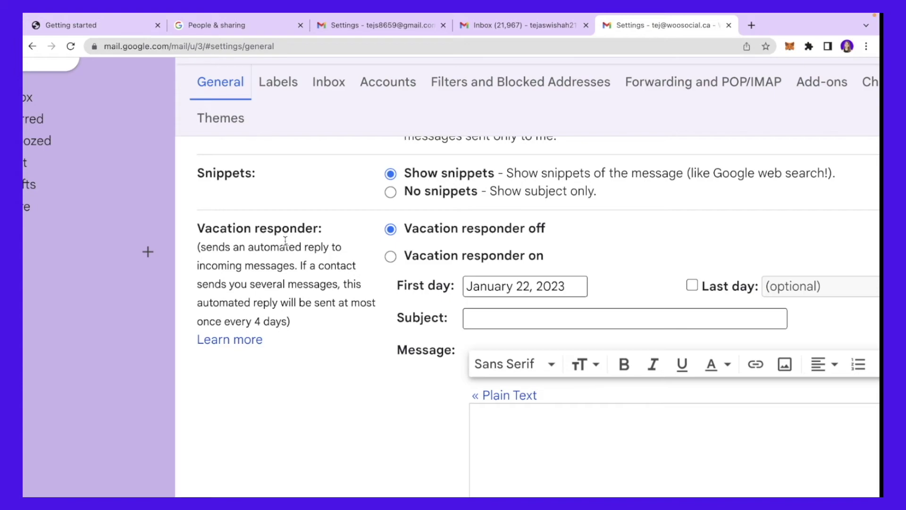
- Turn the vacation responder on from January 23 to January 24, 2023
{"action": "scroll", "coordinate": [286, 244], "scroll_direction": "right", "scroll_amount": 3}
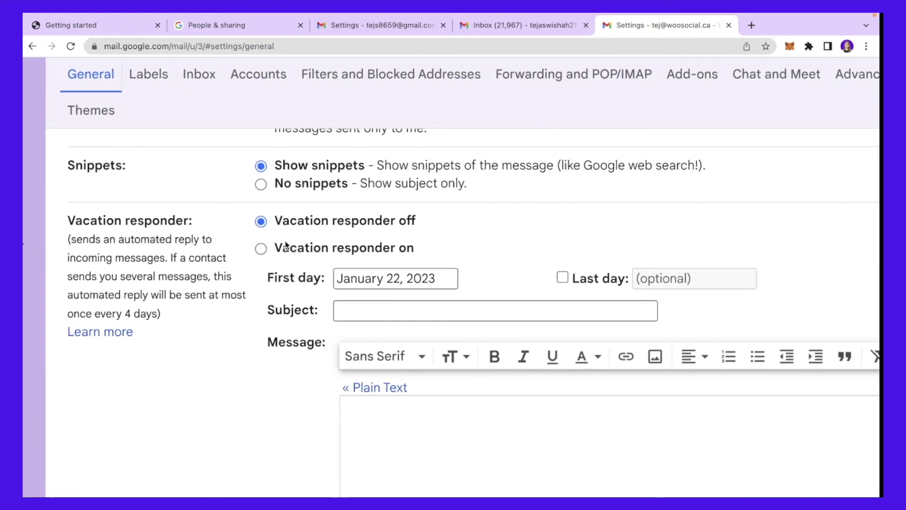
{"action": "scroll", "coordinate": [285, 245], "scroll_direction": "down", "scroll_amount": 1}
{"action": "scroll", "coordinate": [285, 245], "scroll_direction": "right", "scroll_amount": 2}
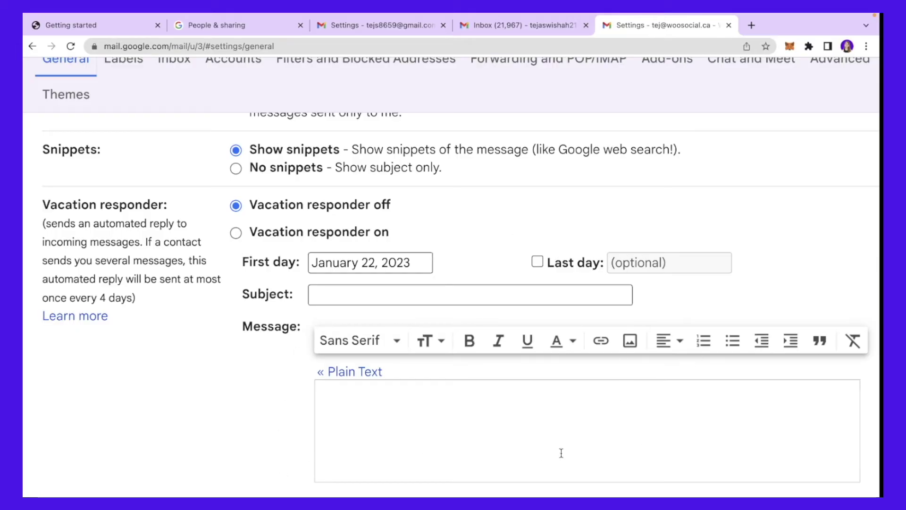
{"action": "left_click", "coordinate": [235, 232]}
{"action": "left_click", "coordinate": [385, 262]}
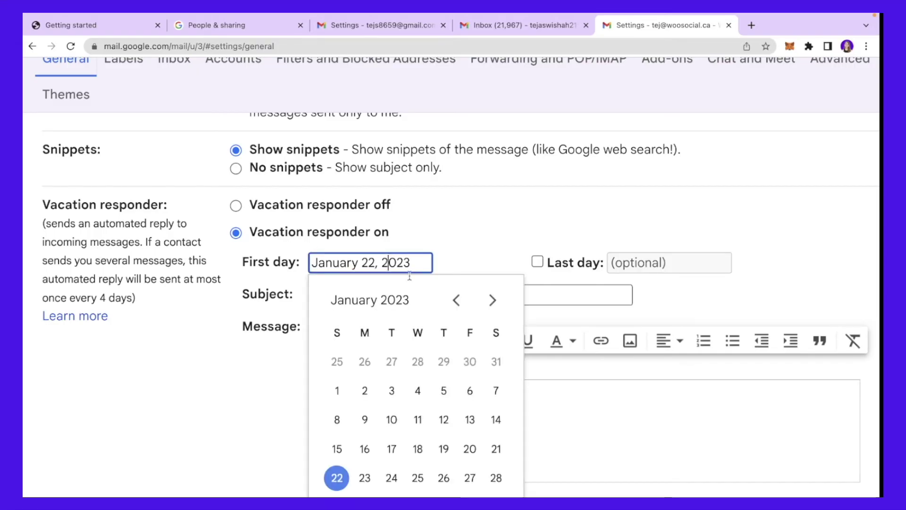
{"action": "left_click", "coordinate": [365, 478]}
{"action": "left_click", "coordinate": [537, 261]}
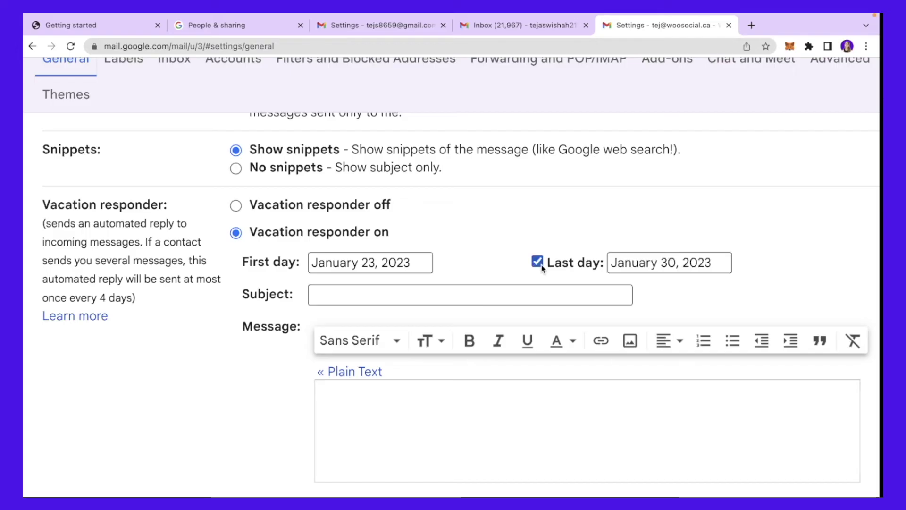
{"action": "left_click", "coordinate": [675, 263]}
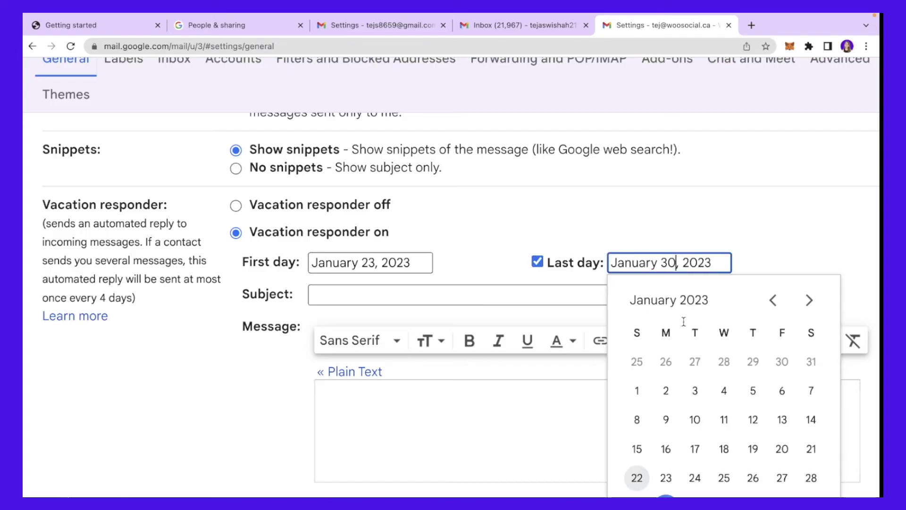
{"action": "left_click", "coordinate": [695, 477]}
- Enter subject 'Out of the office' and a message saying you'll be back by Jan 24th
{"action": "left_click", "coordinate": [350, 291]}
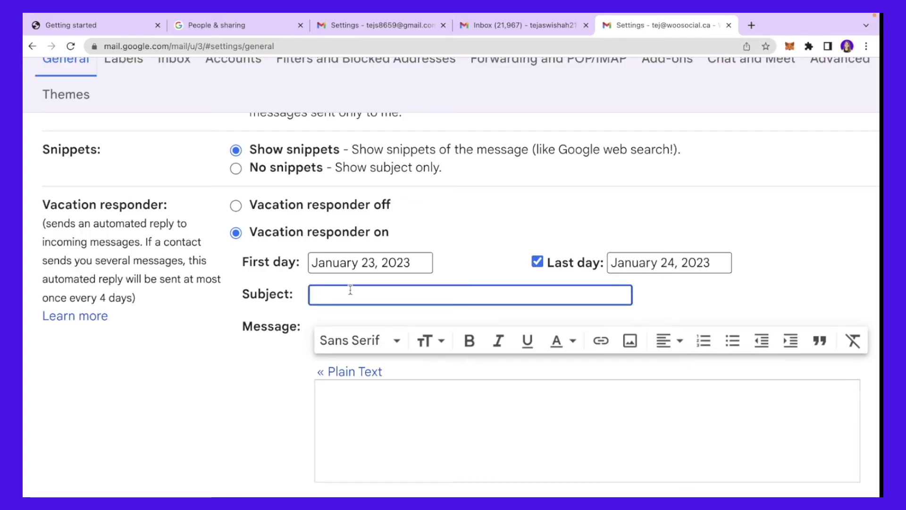
{"action": "type", "text": "Out of the office"}
{"action": "left_click", "coordinate": [366, 453]}
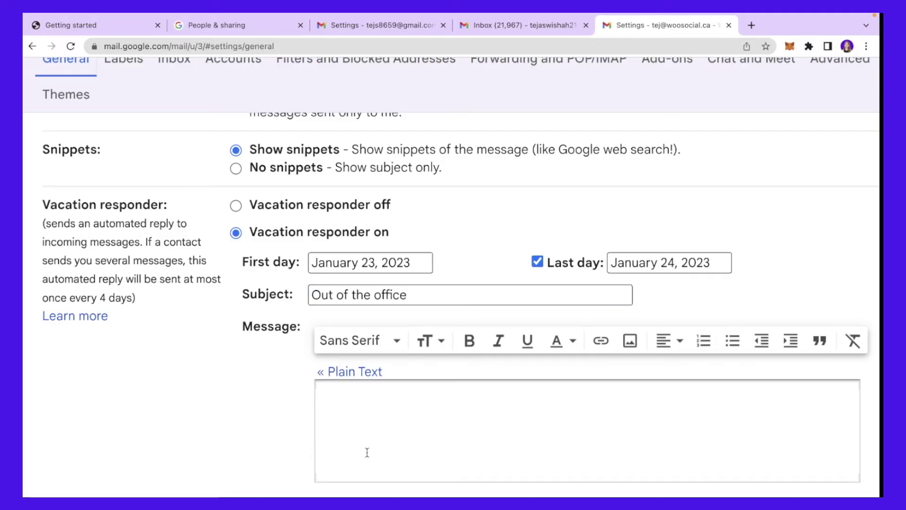
{"action": "type", "text": "Hi,"}
{"action": "key", "text": "Return"}
{"action": "key", "text": "Return"}
{"action": "type", "text": "I am currently out"}
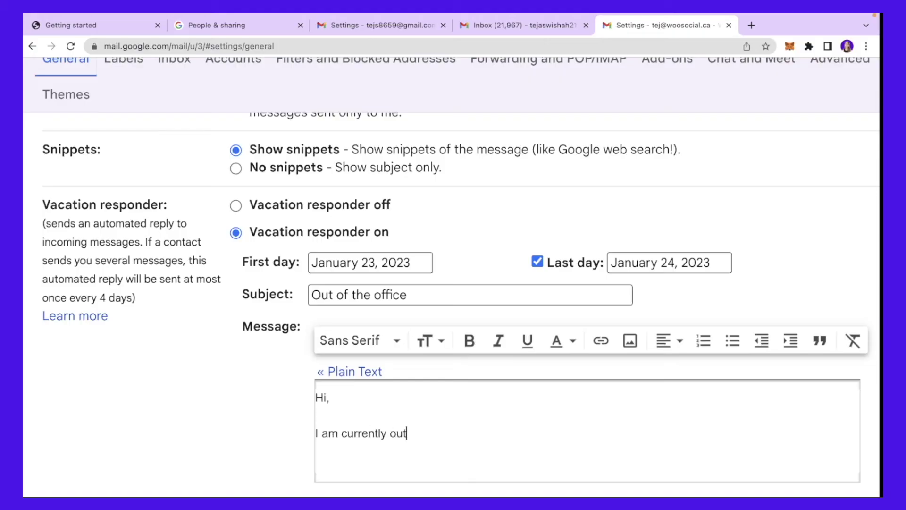
{"action": "type", "text": " of office."}
{"action": "key", "text": "Return"}
{"action": "key", "text": "Return"}
{"action": "type", "text": "I'll be back by Jan 24th,"}
{"action": "key", "text": "Return"}
{"action": "key", "text": "Return"}
{"action": "type", "text": "Thank You,"}
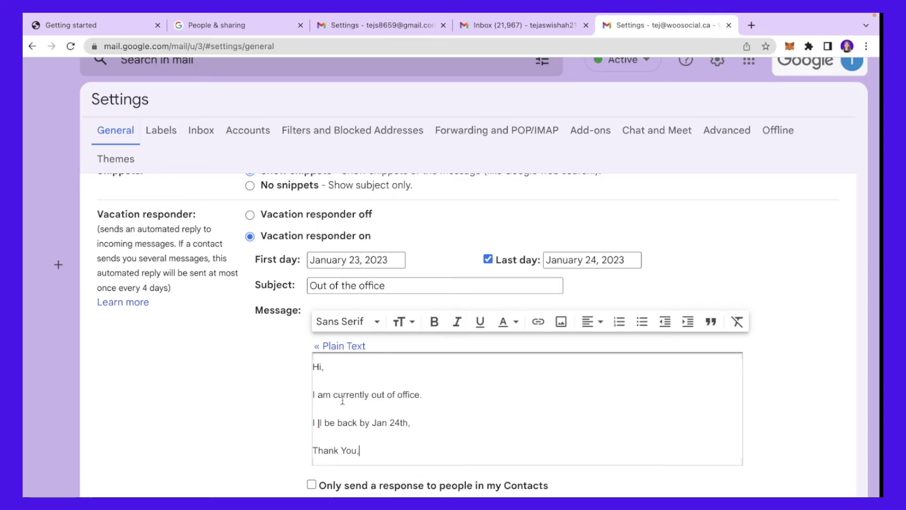
{"action": "left_click", "coordinate": [316, 382]}
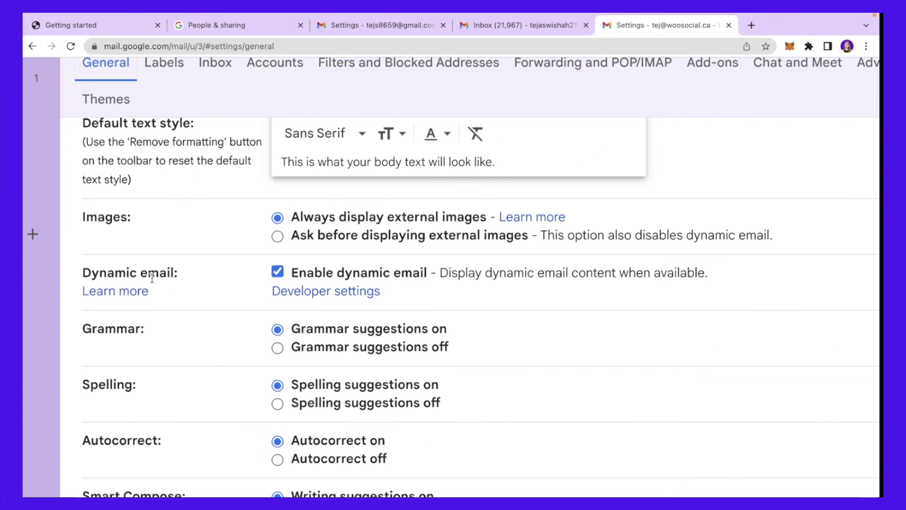
{"action": "scroll", "coordinate": [152, 278], "scroll_direction": "up", "scroll_amount": 10}
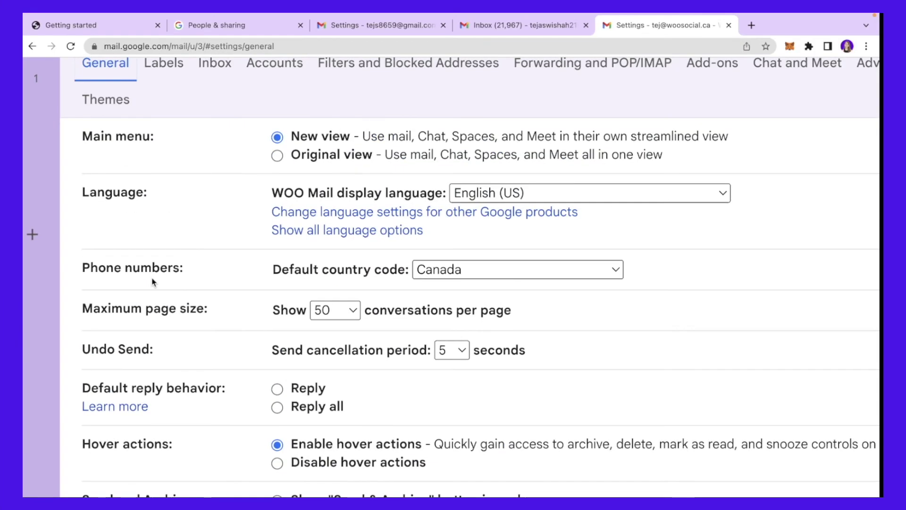
- Select 'New mail notifications on' and keep Welcome as the mail notification sound
{"action": "scroll", "coordinate": [152, 281], "scroll_direction": "down", "scroll_amount": 8}
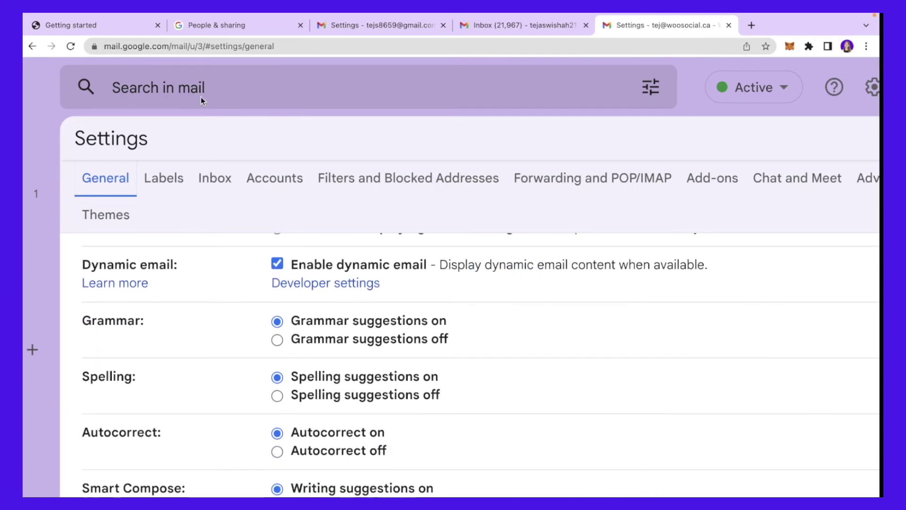
{"action": "scroll", "coordinate": [200, 98], "scroll_direction": "down", "scroll_amount": 3}
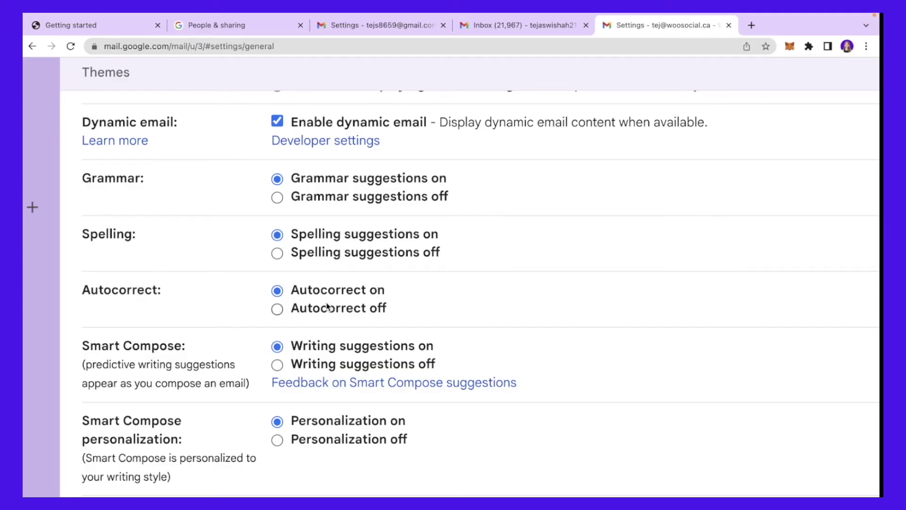
{"action": "scroll", "coordinate": [238, 370], "scroll_direction": "down", "scroll_amount": 1}
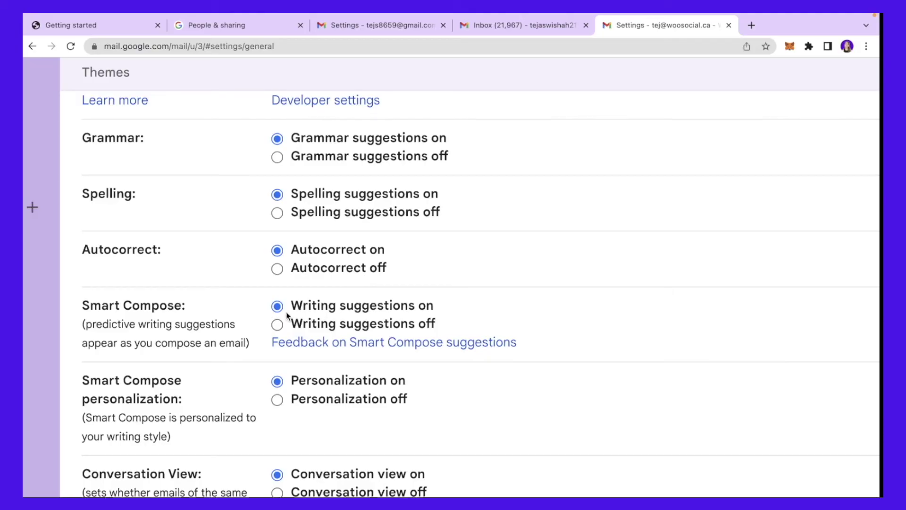
{"action": "scroll", "coordinate": [283, 312], "scroll_direction": "down", "scroll_amount": 3}
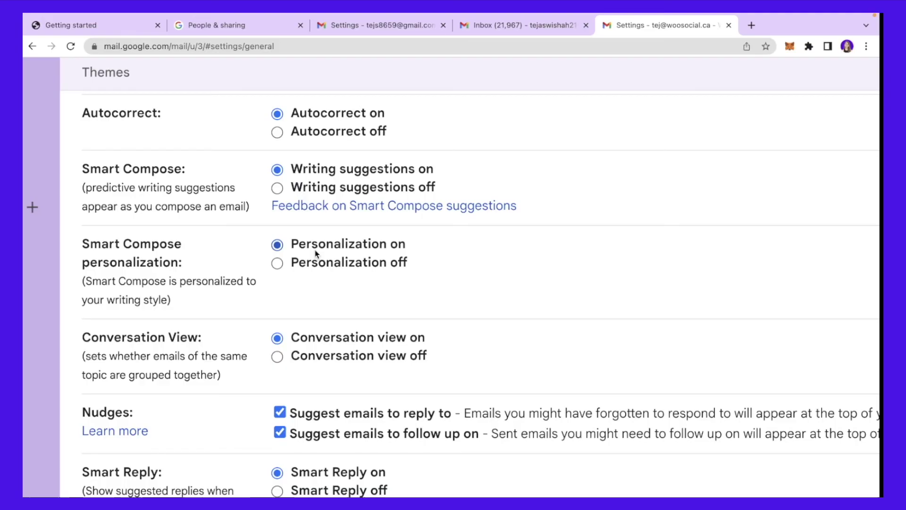
{"action": "scroll", "coordinate": [316, 254], "scroll_direction": "down", "scroll_amount": 8}
{"action": "scroll", "coordinate": [175, 297], "scroll_direction": "down", "scroll_amount": 5}
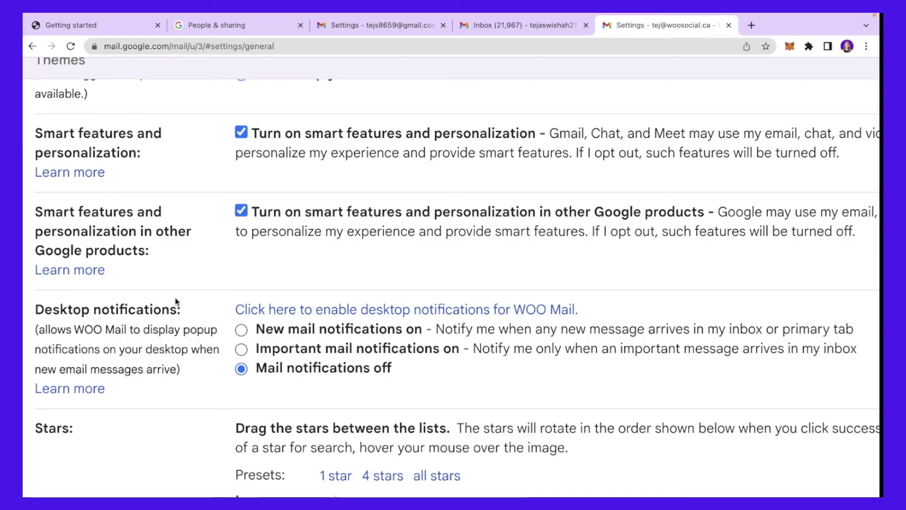
{"action": "left_click", "coordinate": [241, 330]}
{"action": "left_click", "coordinate": [436, 397]}
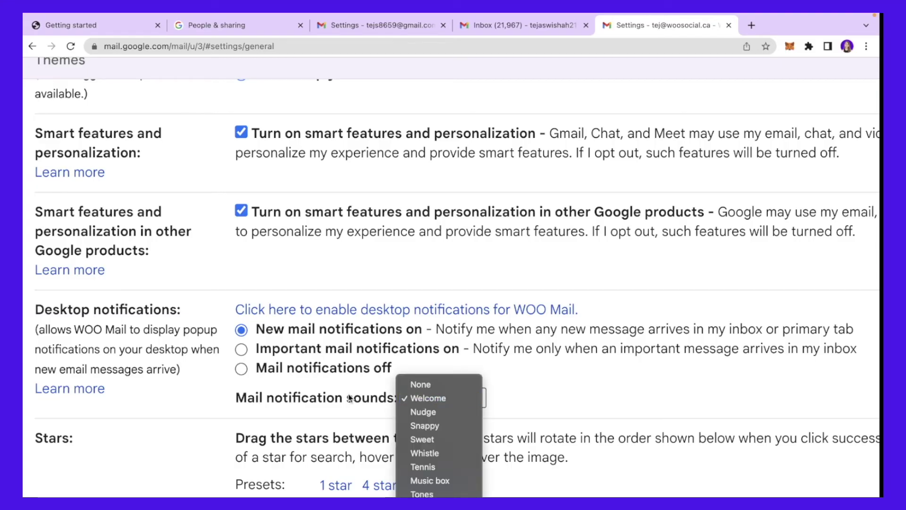
{"action": "left_click", "coordinate": [435, 401]}
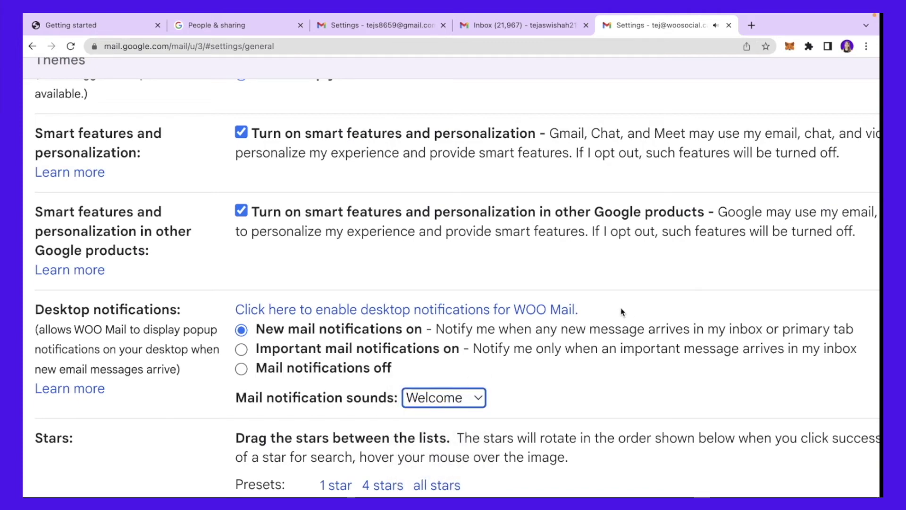
{"action": "scroll", "coordinate": [621, 312], "scroll_direction": "down", "scroll_amount": 3}
{"action": "scroll", "coordinate": [621, 311], "scroll_direction": "down", "scroll_amount": 5}
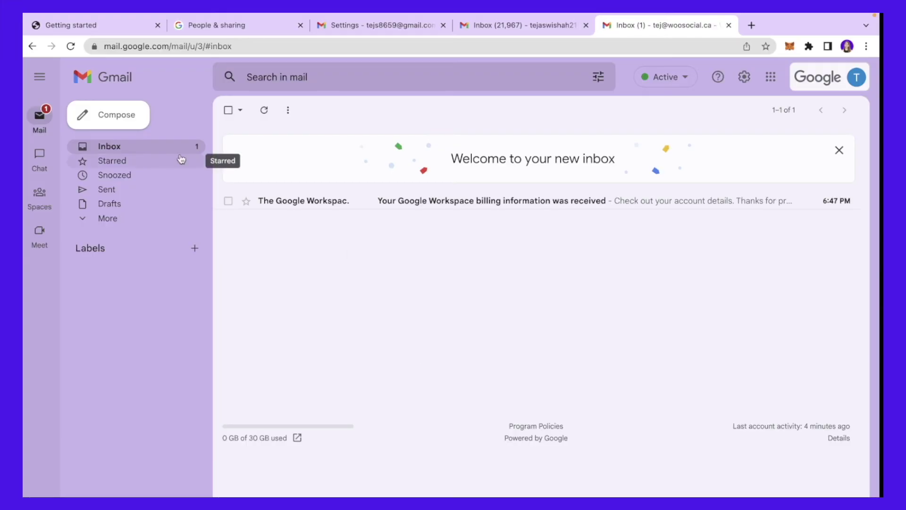
- Compose a blank email with the signature inserted, then close it to keep as draft
{"action": "left_click", "coordinate": [107, 121]}
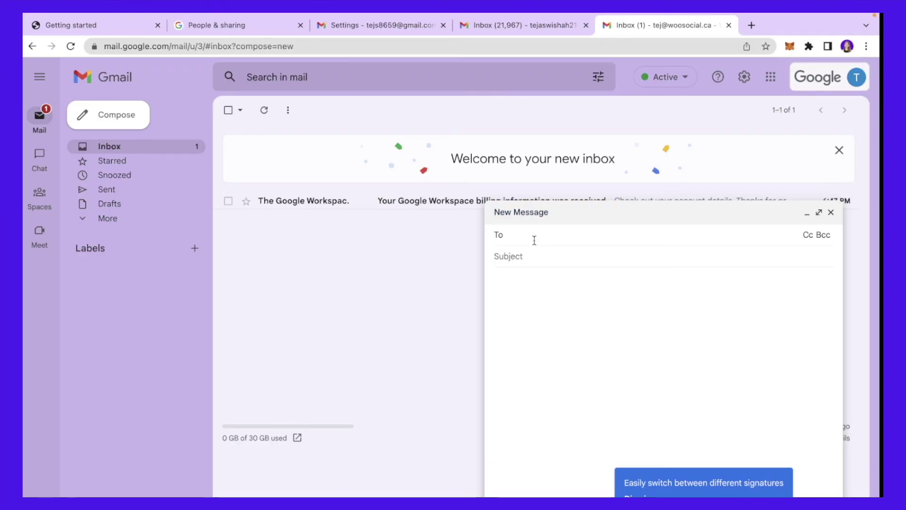
{"action": "left_click", "coordinate": [524, 299]}
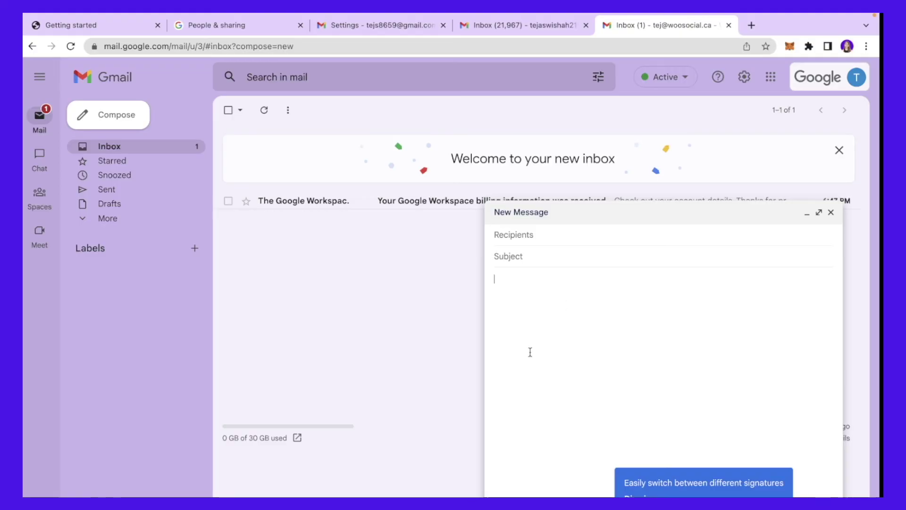
{"action": "key", "text": "Return"}
{"action": "key", "text": "Return"}
{"action": "key", "text": "Return"}
{"action": "key", "text": "Return"}
{"action": "key", "text": "Return"}
{"action": "key", "text": "Return"}
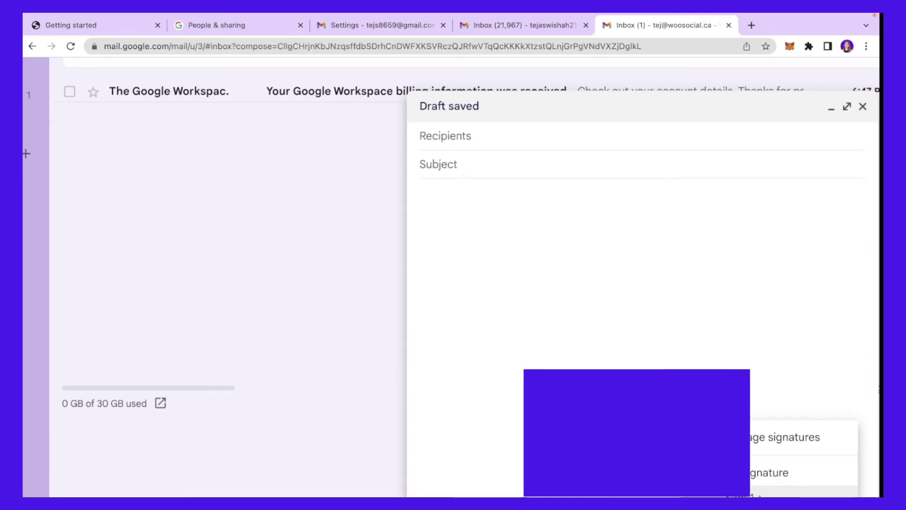
{"action": "left_click", "coordinate": [779, 493]}
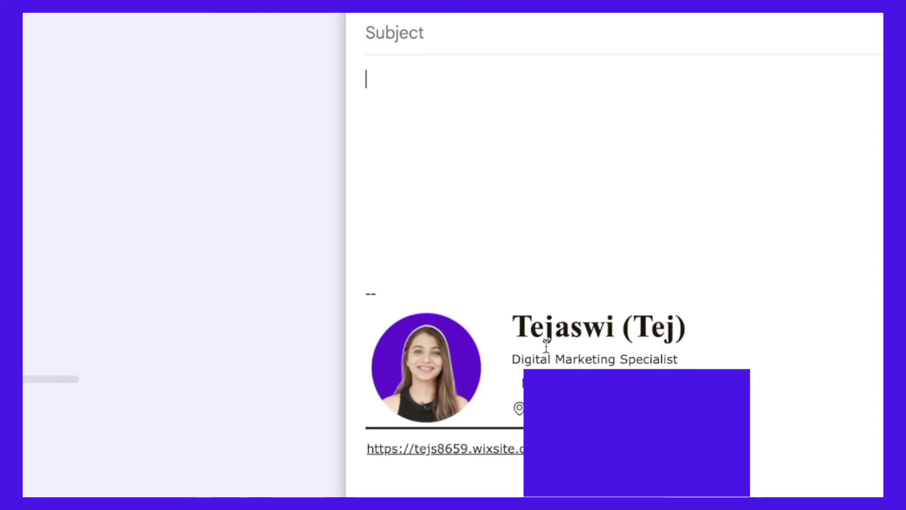
{"action": "key", "text": "Escape"}
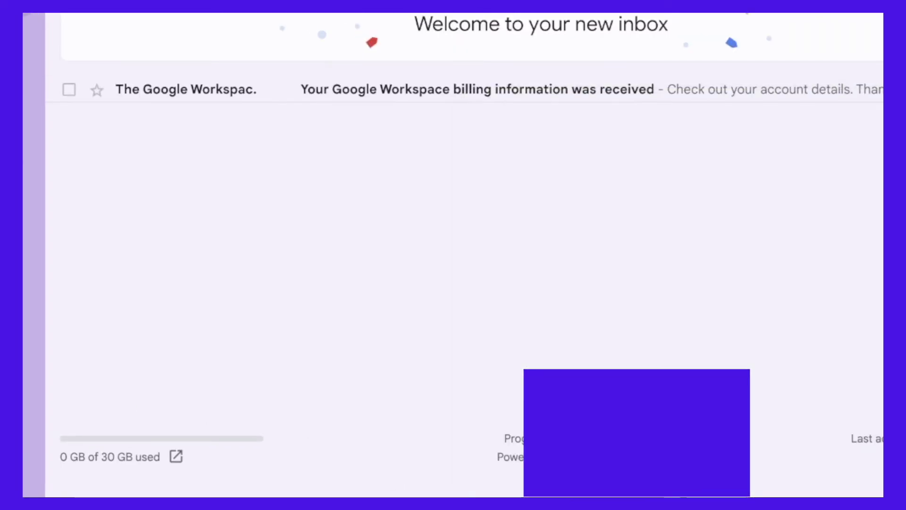
- In Chat, create the 'Skincare Clients' space with access open to all of WOO
{"action": "mouse_move", "coordinate": [39, 155]}
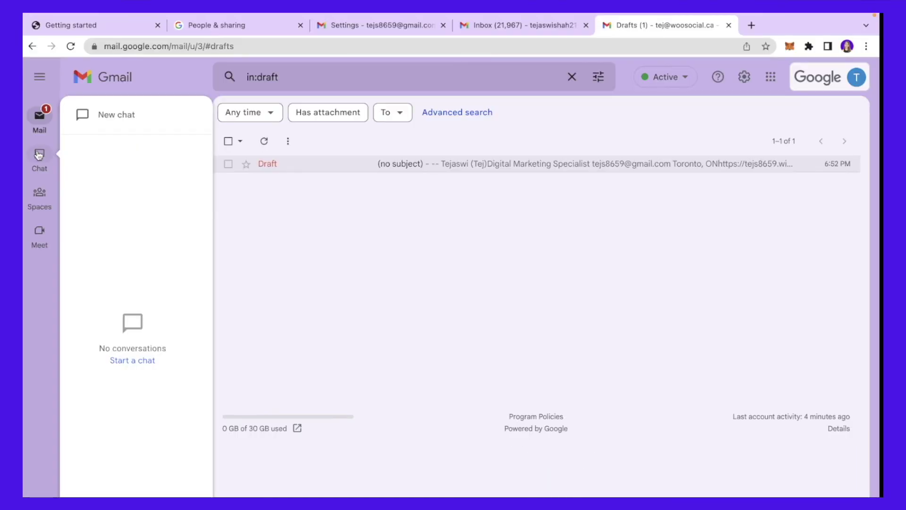
{"action": "left_click", "coordinate": [39, 154]}
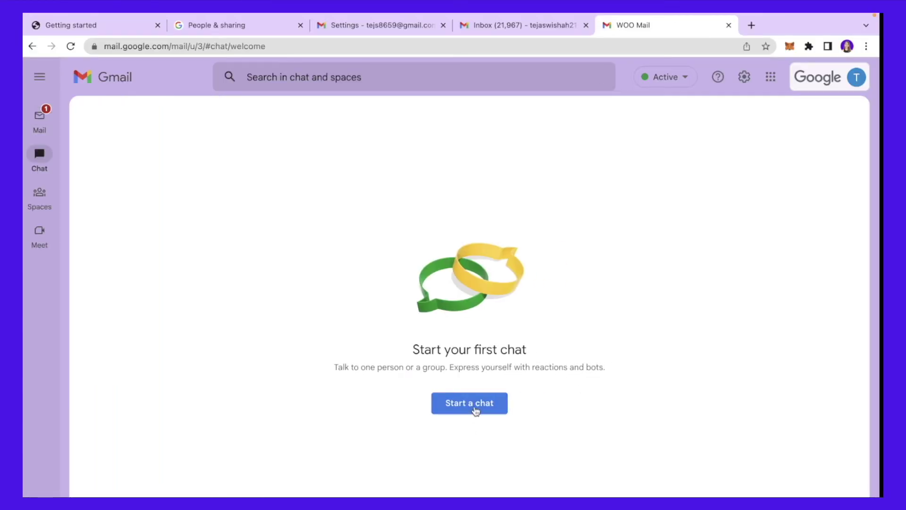
{"action": "left_click", "coordinate": [475, 408]}
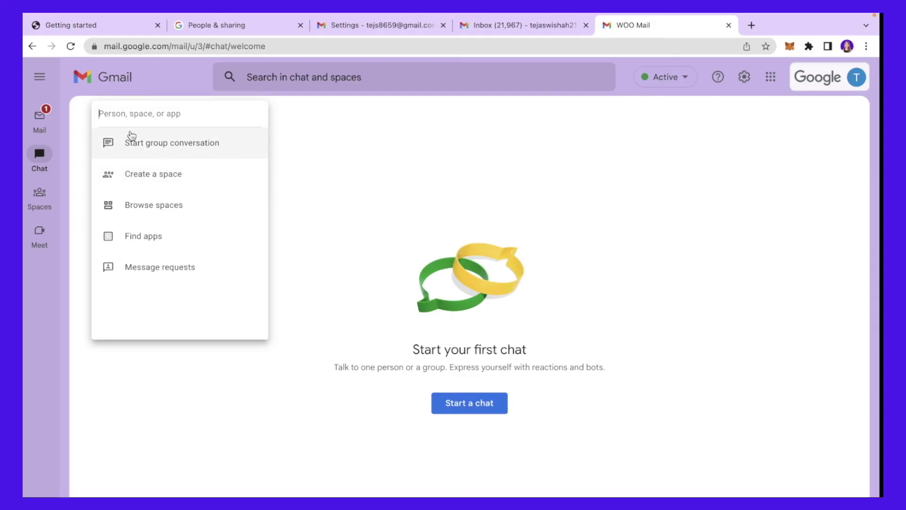
{"action": "left_click", "coordinate": [131, 138]}
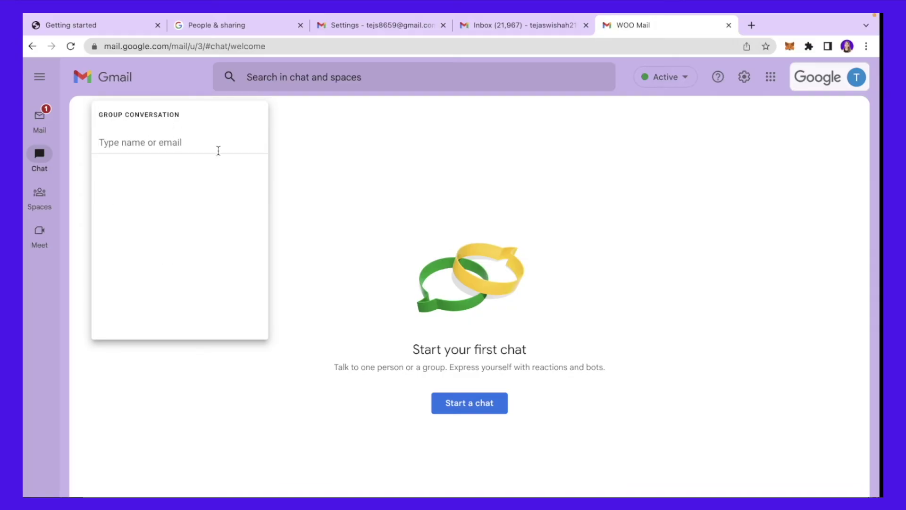
{"action": "left_click", "coordinate": [39, 153]}
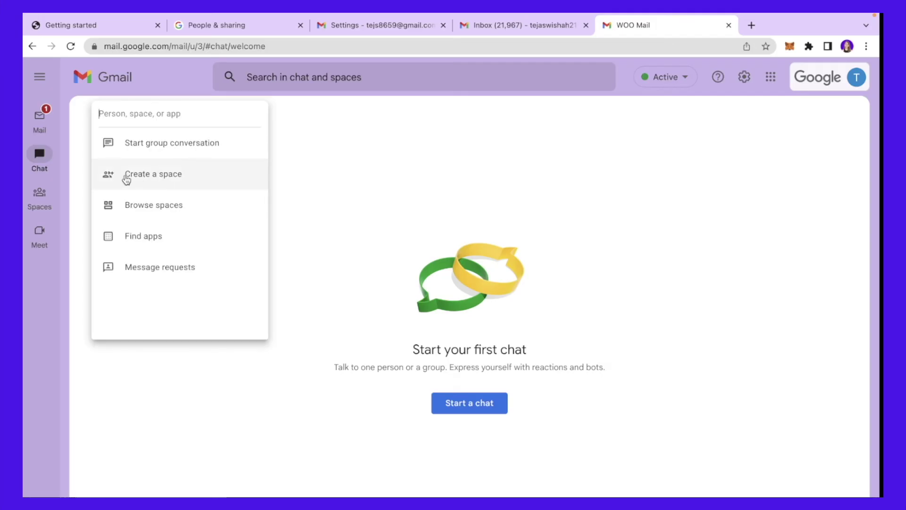
{"action": "left_click", "coordinate": [127, 180]}
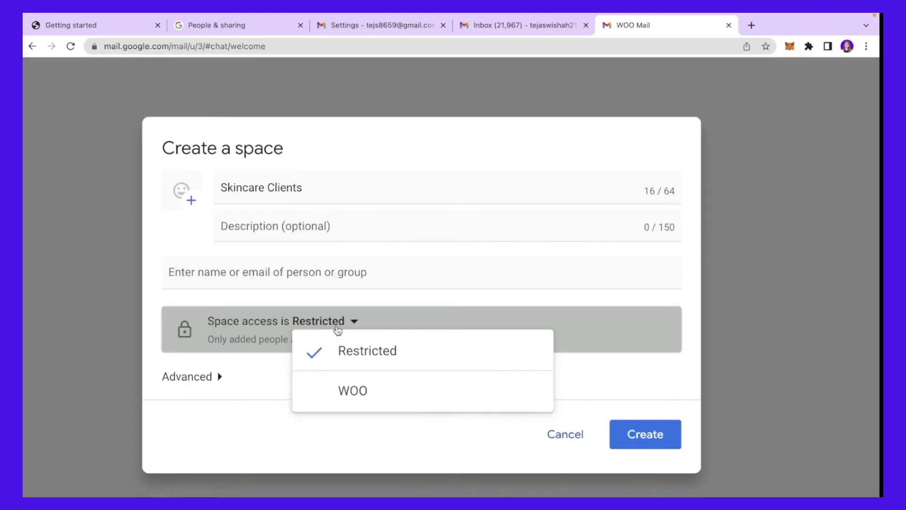
{"action": "left_click", "coordinate": [353, 392]}
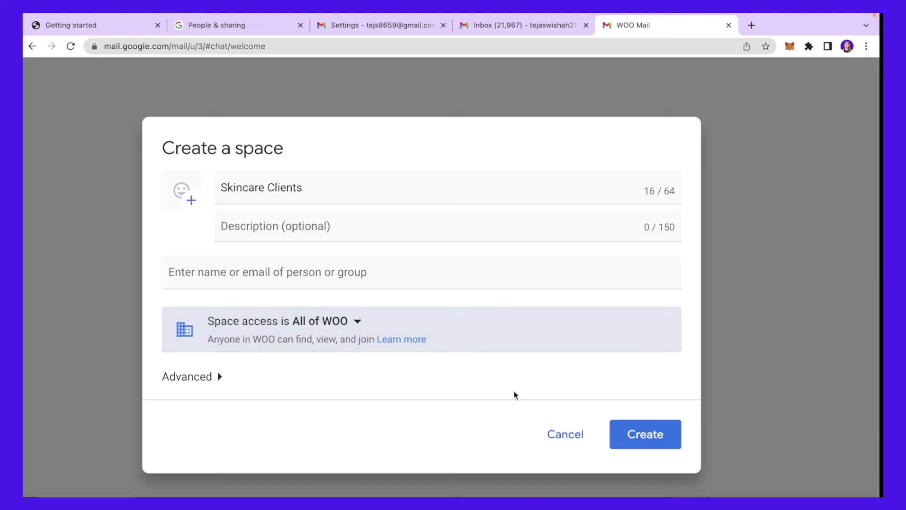
{"action": "left_click", "coordinate": [666, 437]}
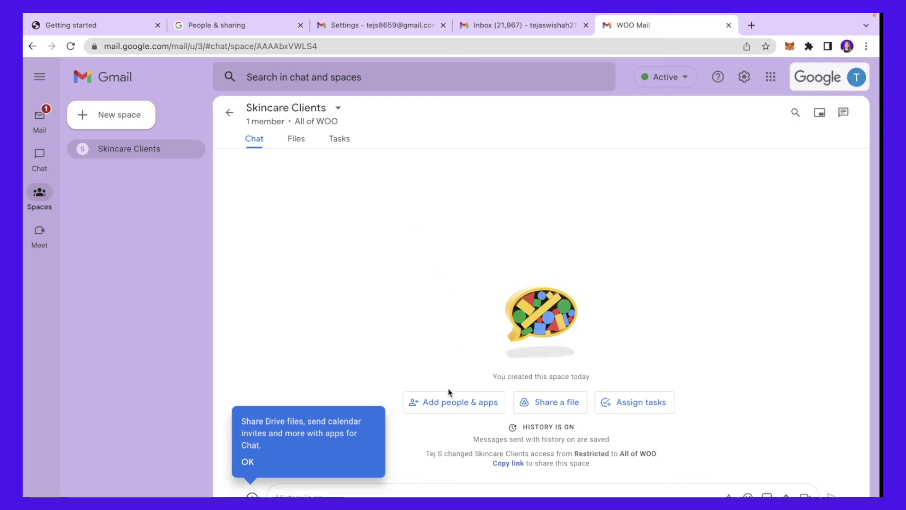
- Move from the space's Tasks back to its chat view, then switch to Meet
{"action": "scroll", "coordinate": [431, 400], "scroll_direction": "up", "scroll_amount": 2}
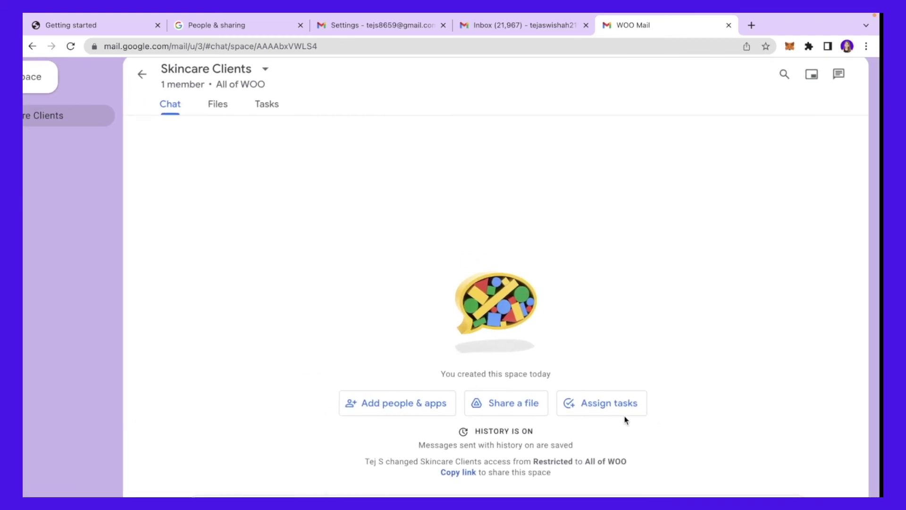
{"action": "left_click", "coordinate": [621, 409]}
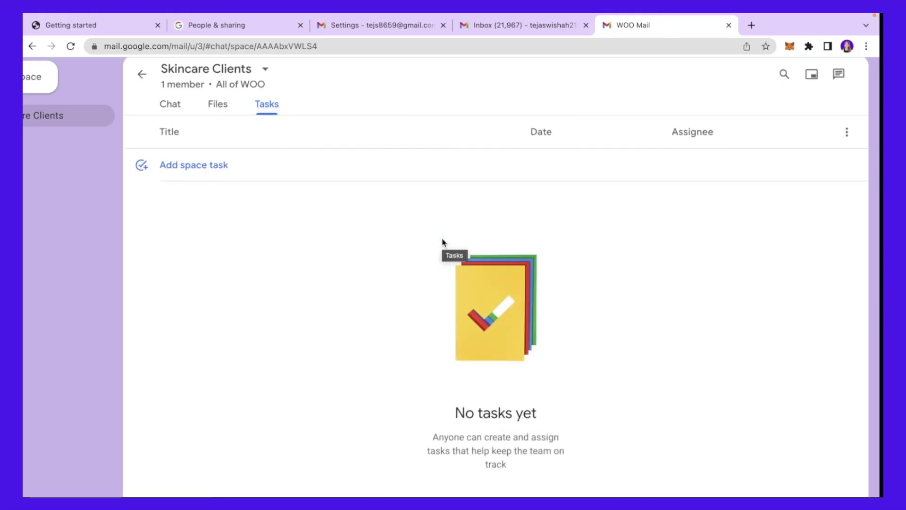
{"action": "left_click", "coordinate": [169, 105]}
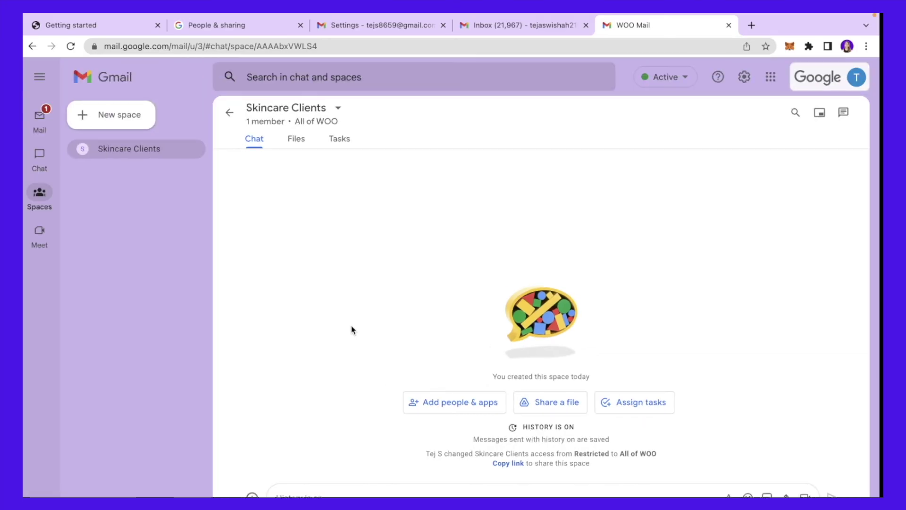
{"action": "left_click", "coordinate": [39, 231]}
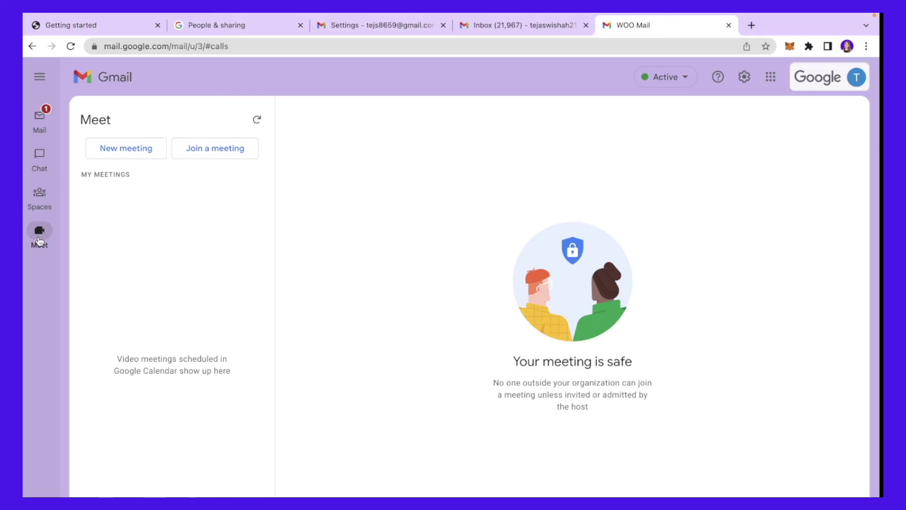
- Start a new meeting at meet.google.com/yyt-inmj-ozt, view its invite options, and return to Mail
{"action": "left_click", "coordinate": [152, 148]}
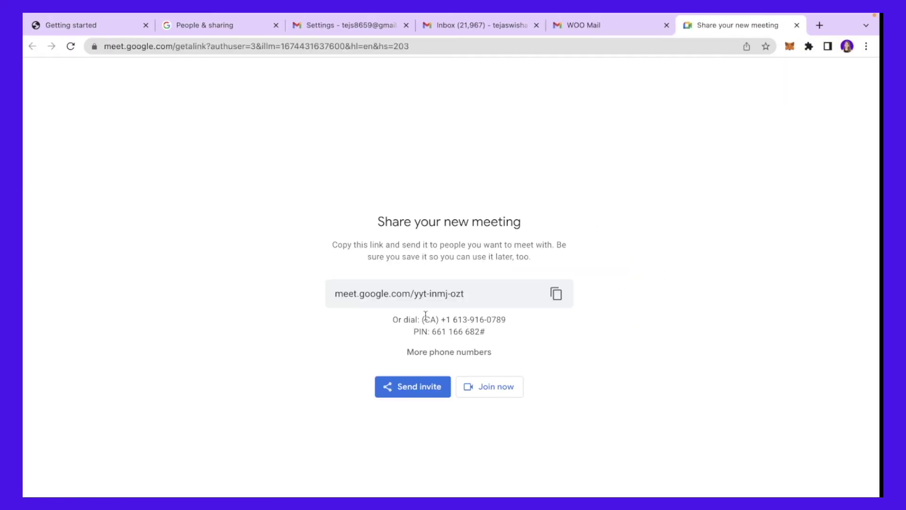
{"action": "left_click", "coordinate": [415, 395]}
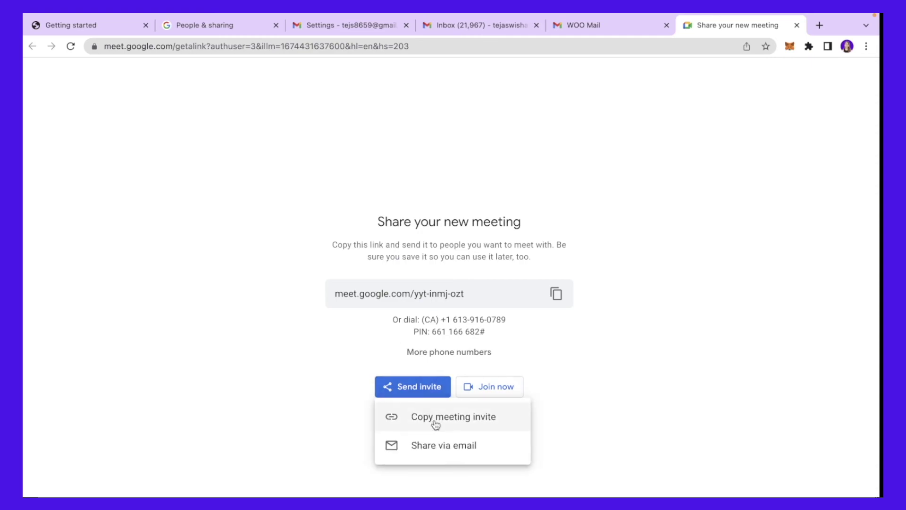
{"action": "left_click", "coordinate": [584, 25]}
{"action": "left_click", "coordinate": [771, 77]}
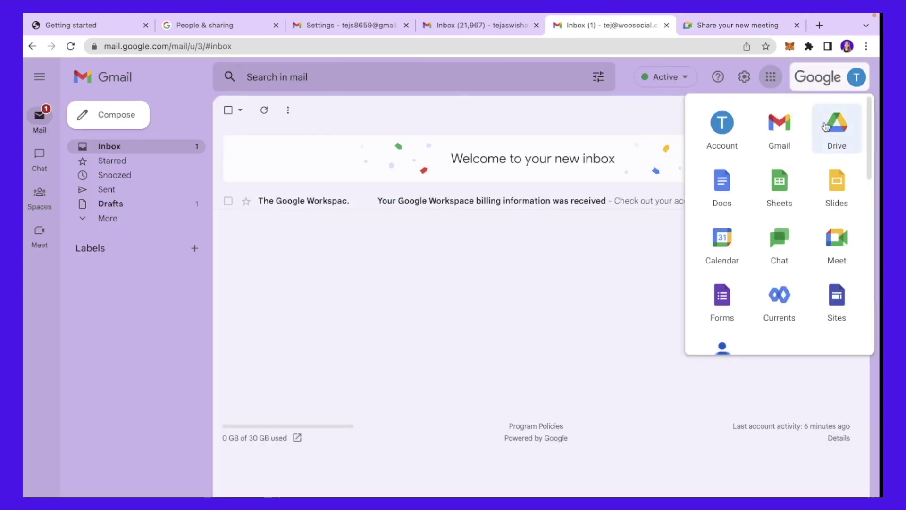
- Open Google Drive and upload a file from the computer into My Drive
{"action": "left_click", "coordinate": [825, 126]}
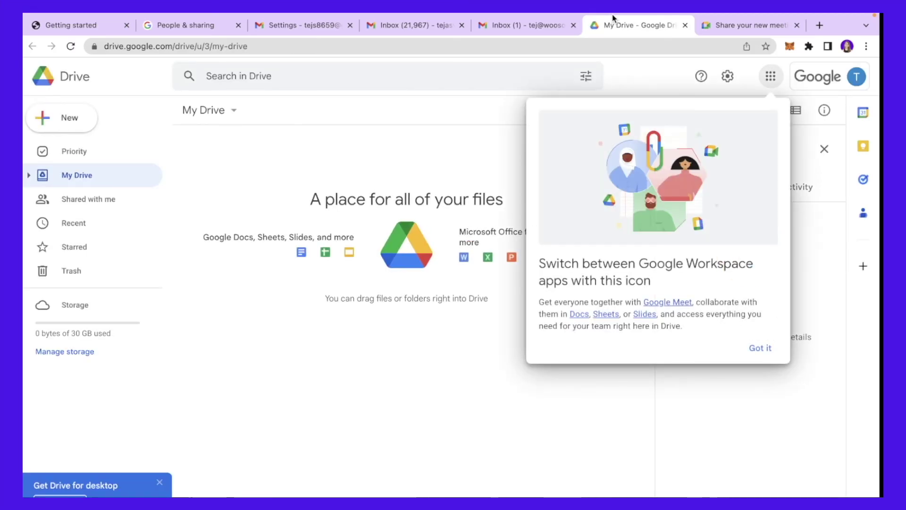
{"action": "left_click", "coordinate": [761, 347]}
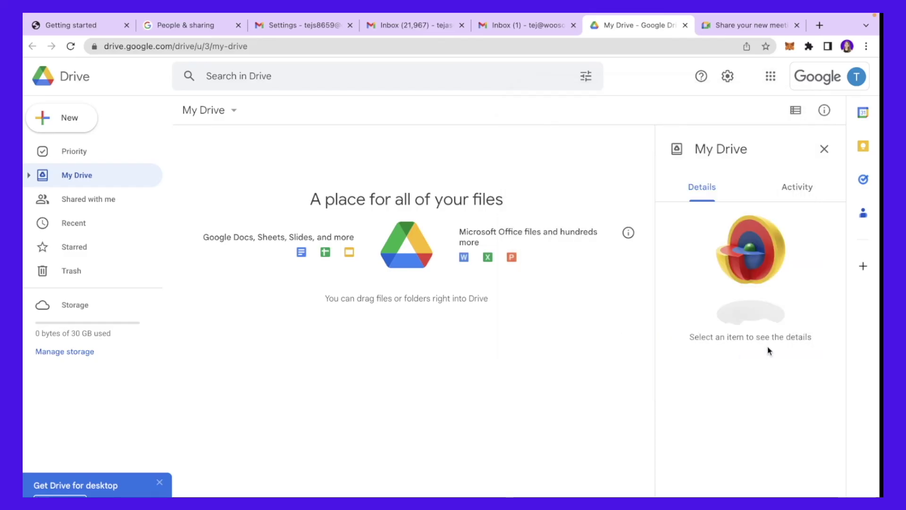
{"action": "left_click", "coordinate": [825, 148]}
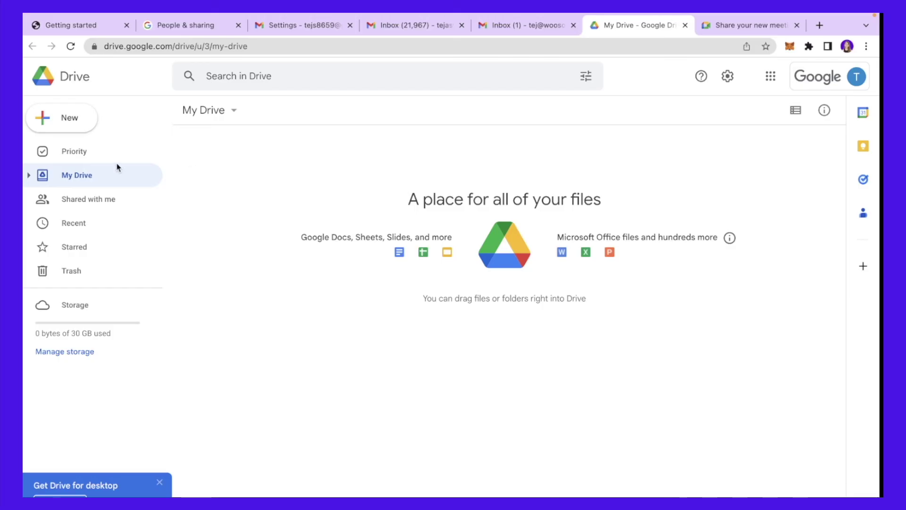
{"action": "left_click", "coordinate": [78, 126]}
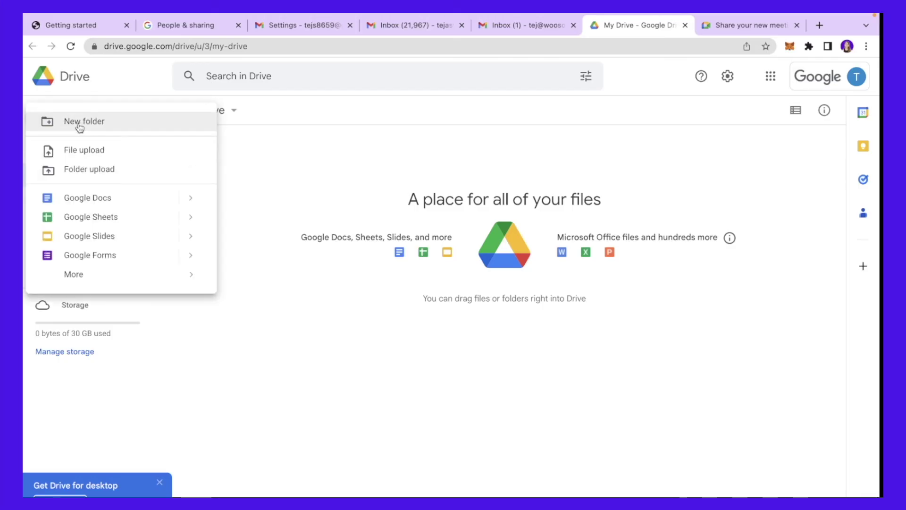
{"action": "left_click", "coordinate": [105, 149]}
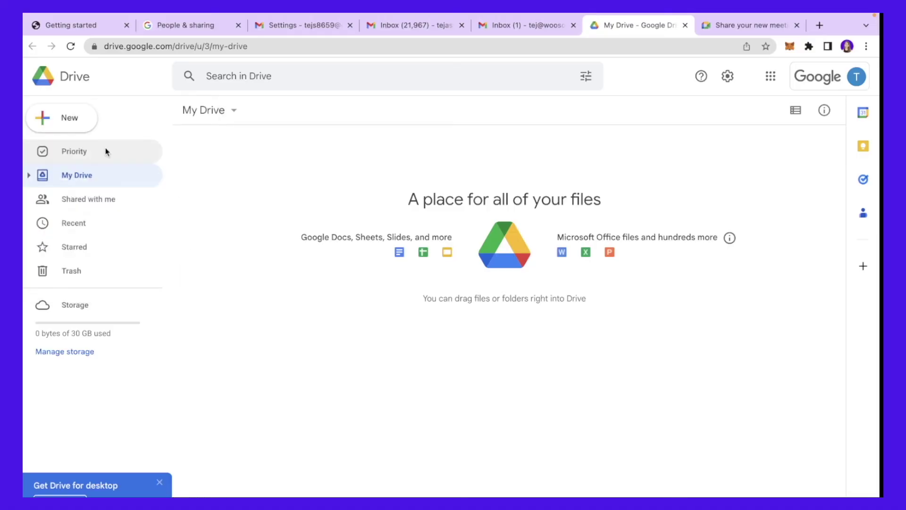
{"action": "left_click", "coordinate": [634, 379]}
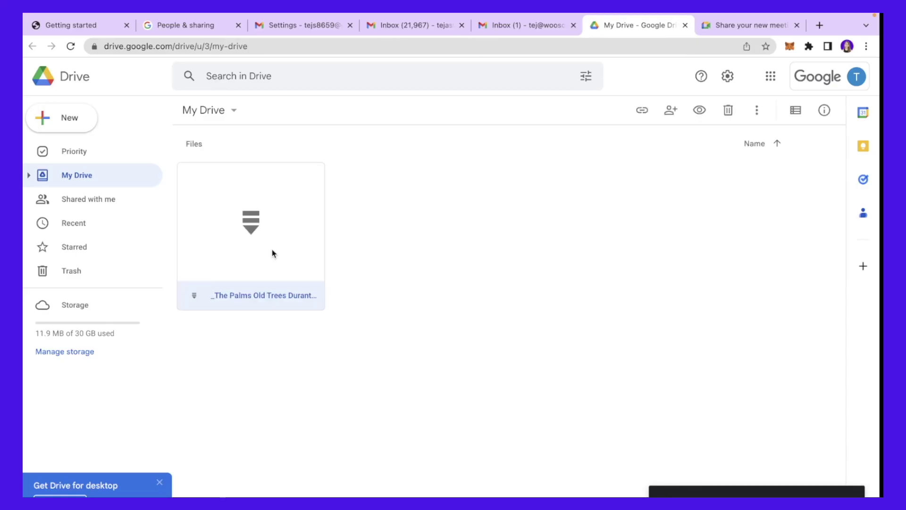
- Create a blank Google Docs document from Drive's New menu
{"action": "left_click", "coordinate": [67, 115]}
{"action": "mouse_move", "coordinate": [193, 203]}
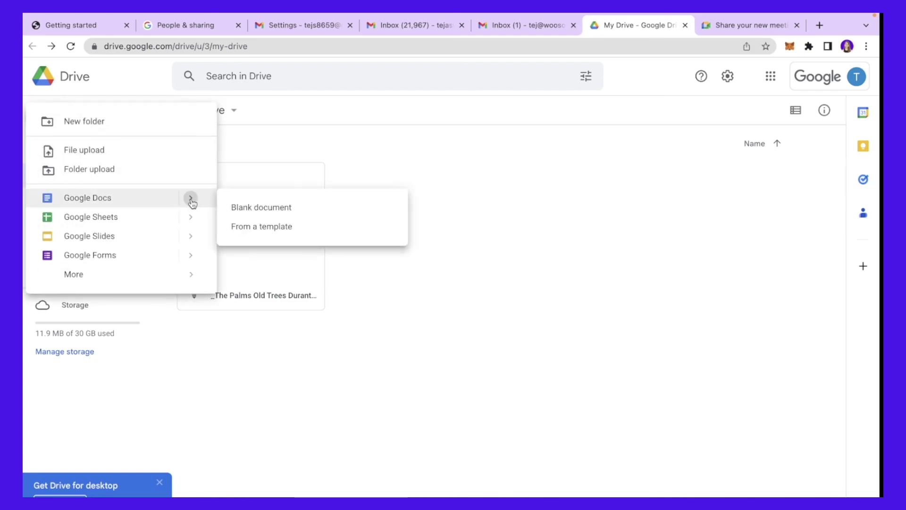
{"action": "left_click", "coordinate": [278, 206]}
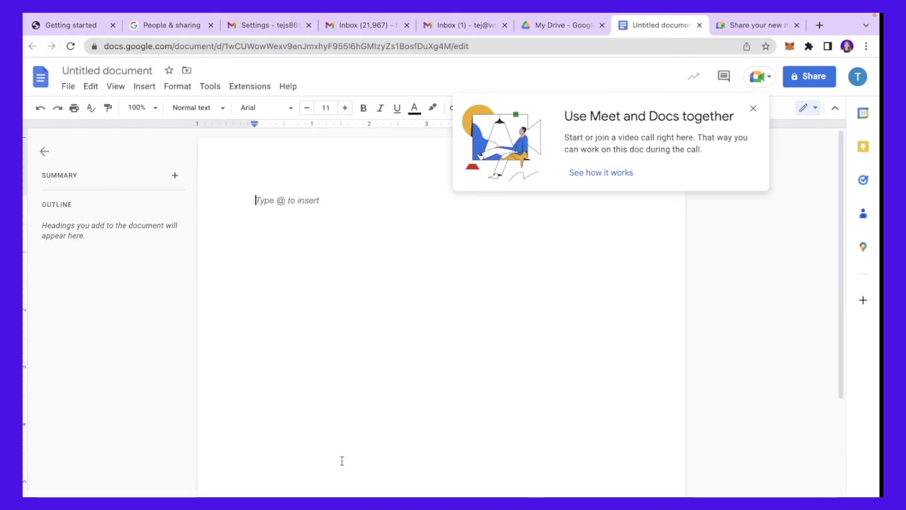
{"action": "left_click", "coordinate": [752, 108]}
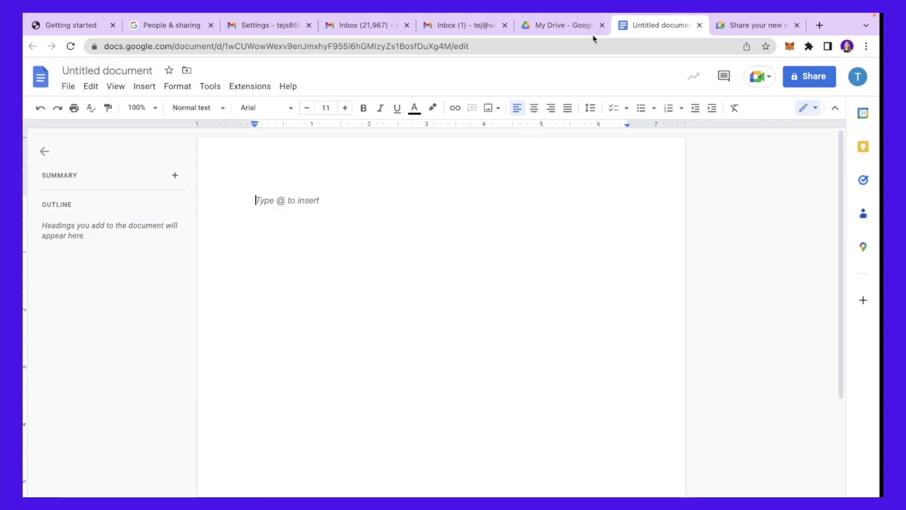
{"action": "left_click", "coordinate": [555, 31]}
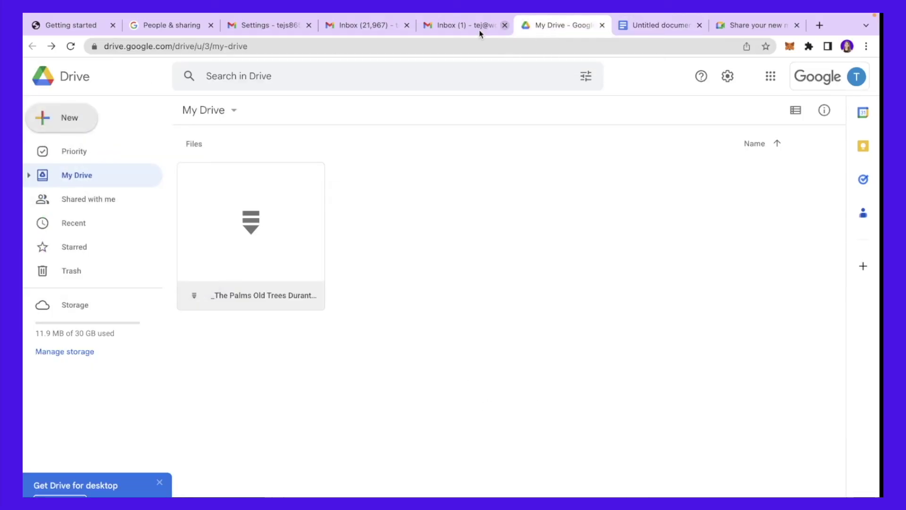
- Create a blank Google Sheets spreadsheet from Drive's New menu
{"action": "left_click", "coordinate": [71, 123]}
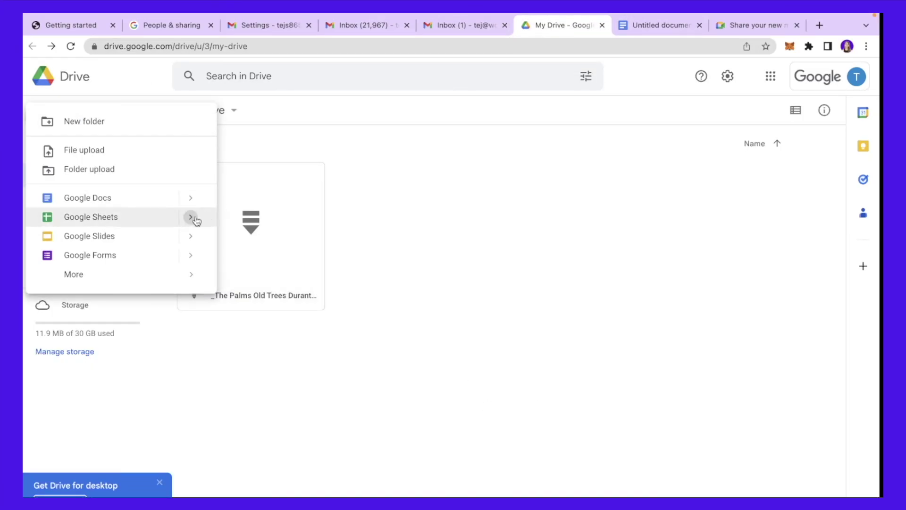
{"action": "mouse_move", "coordinate": [194, 220]}
{"action": "left_click", "coordinate": [259, 230]}
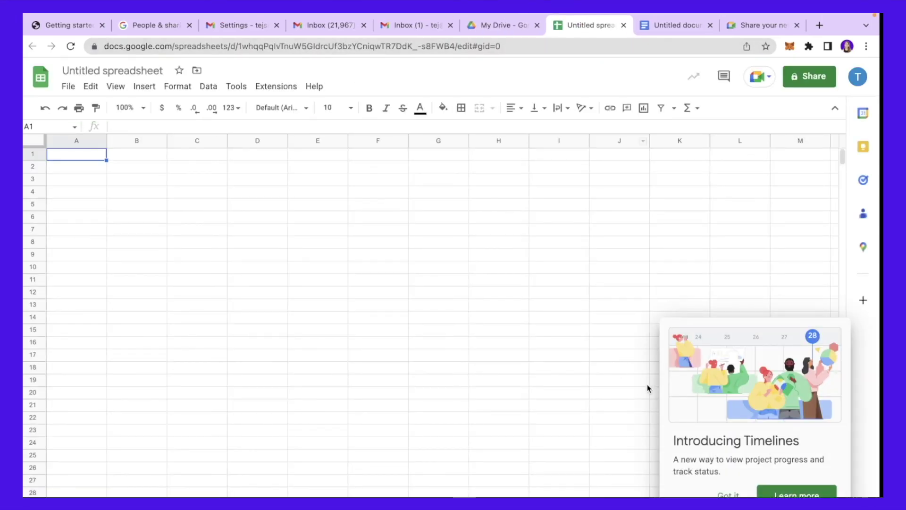
{"action": "left_click", "coordinate": [727, 493]}
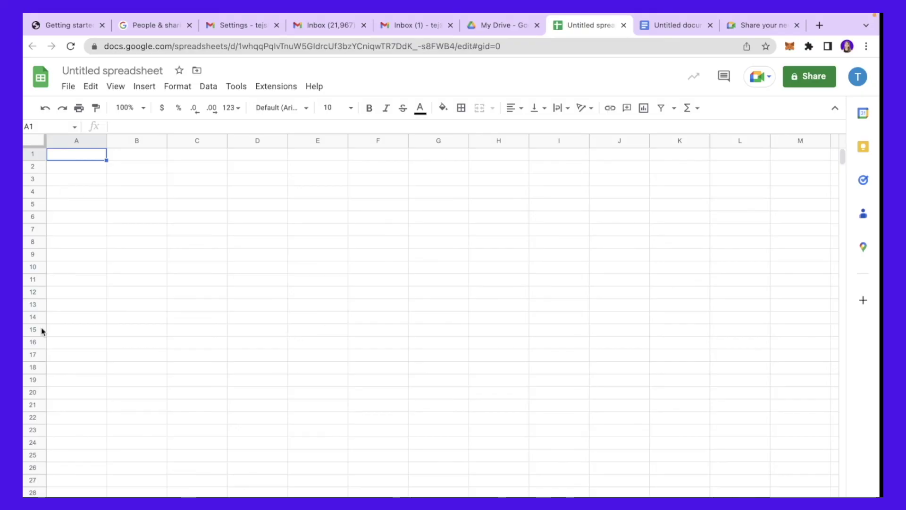
- Create a blank Google Slides presentation from Drive's New menu
{"action": "left_click", "coordinate": [498, 23]}
{"action": "mouse_move", "coordinate": [191, 242]}
{"action": "left_click", "coordinate": [259, 245]}
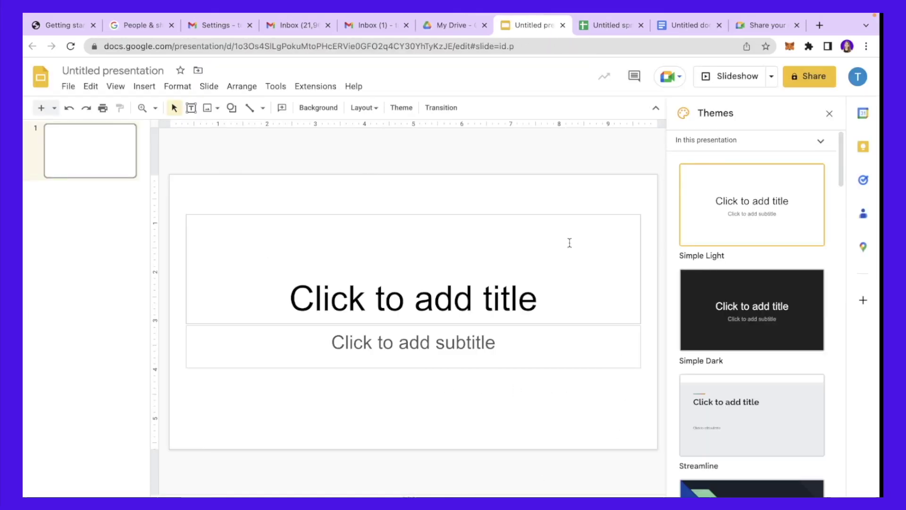
- Create a blank Google Form from Drive and dismiss the Forms tip
{"action": "left_click", "coordinate": [459, 21]}
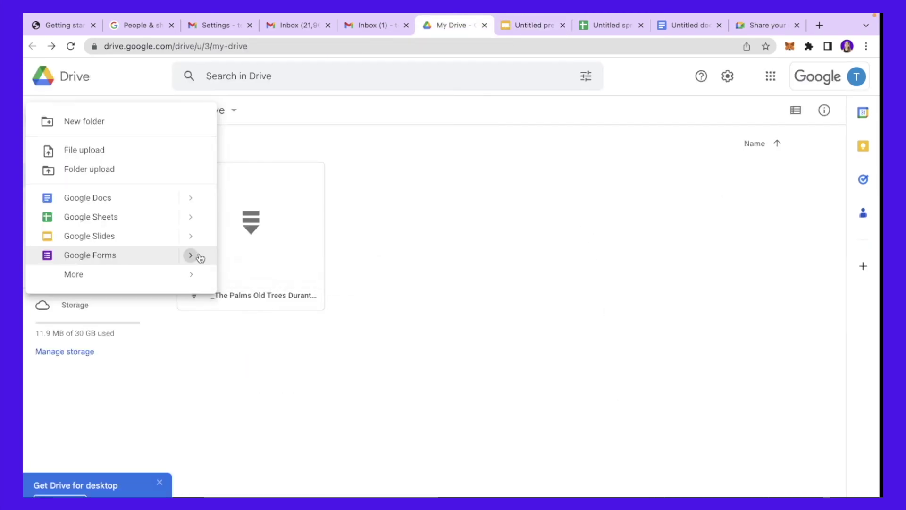
{"action": "mouse_move", "coordinate": [200, 257]}
{"action": "left_click", "coordinate": [257, 263]}
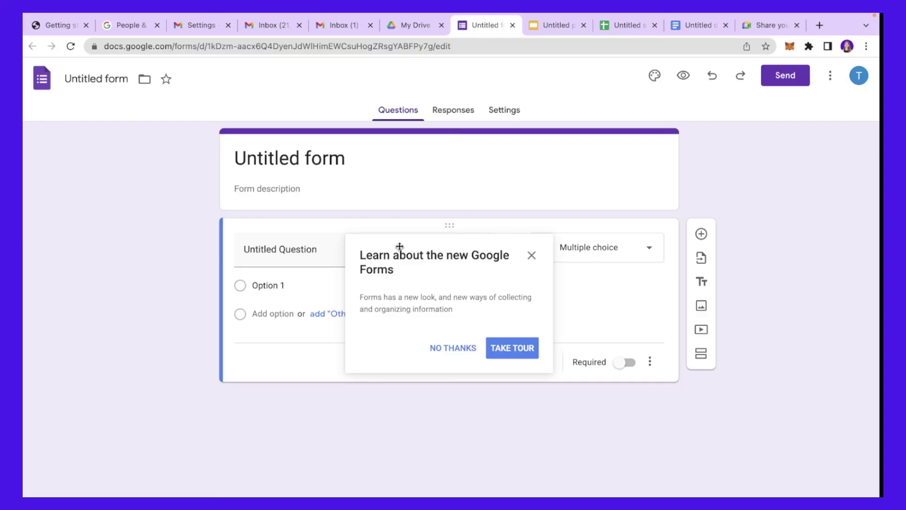
{"action": "left_click", "coordinate": [531, 256]}
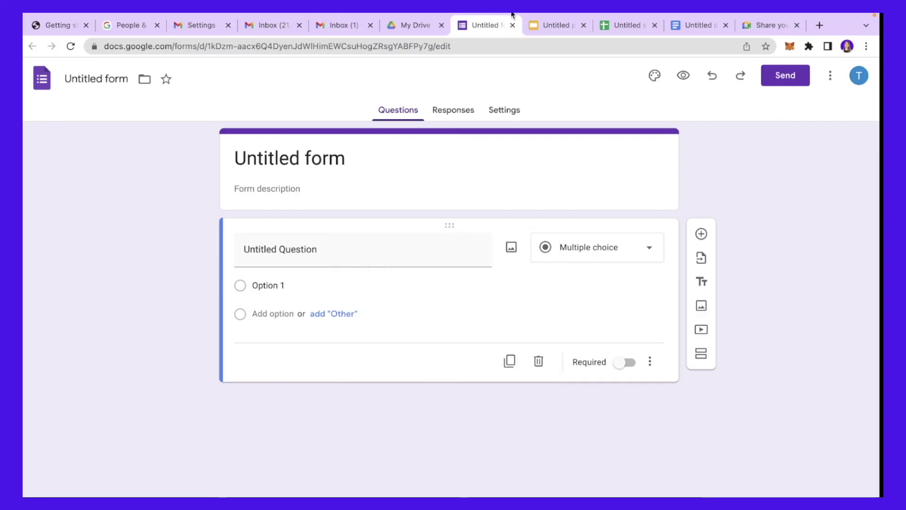
- Browse the extra file types under New > More, then return to Gmail via the apps grid
{"action": "left_click", "coordinate": [410, 25]}
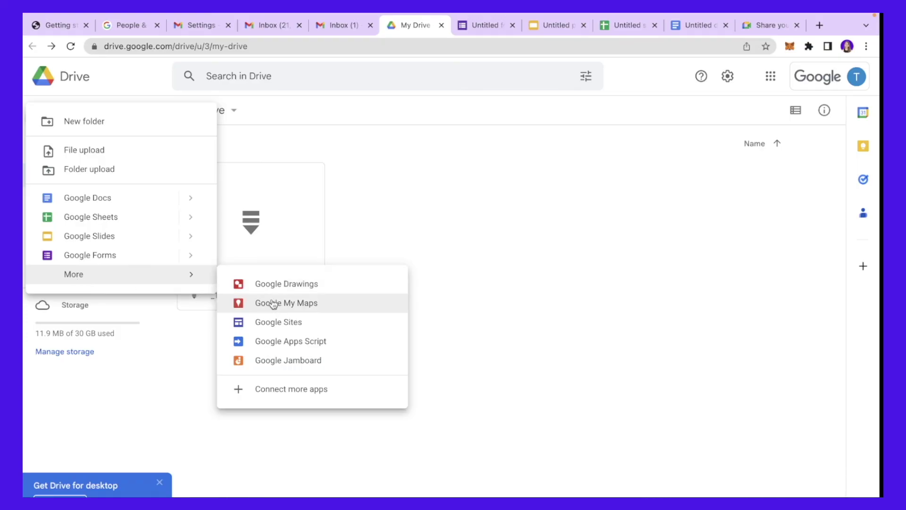
{"action": "scroll", "coordinate": [253, 302], "scroll_direction": "up", "scroll_amount": 5}
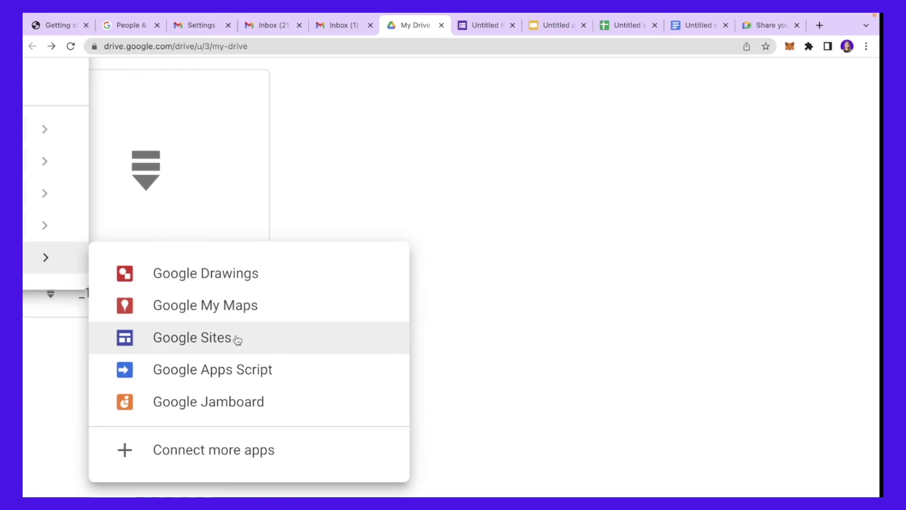
{"action": "scroll", "coordinate": [237, 340], "scroll_direction": "down", "scroll_amount": 5}
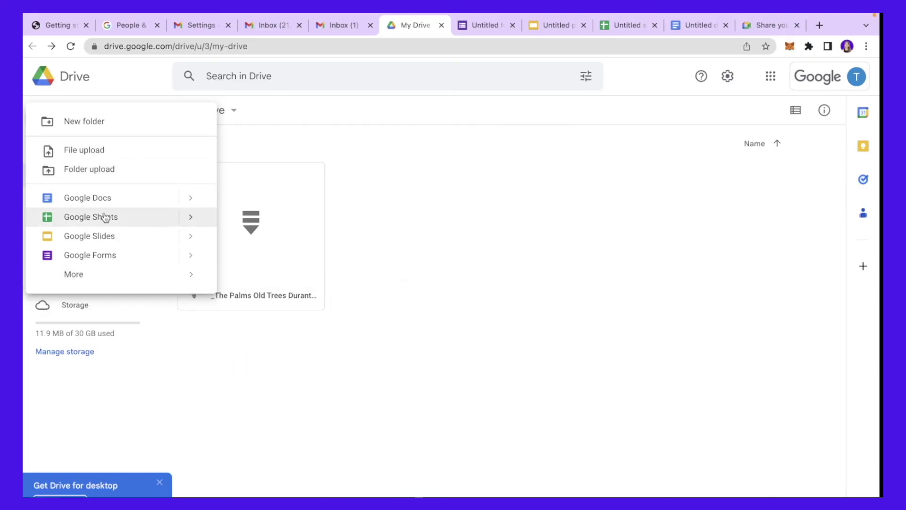
{"action": "left_click", "coordinate": [678, 139]}
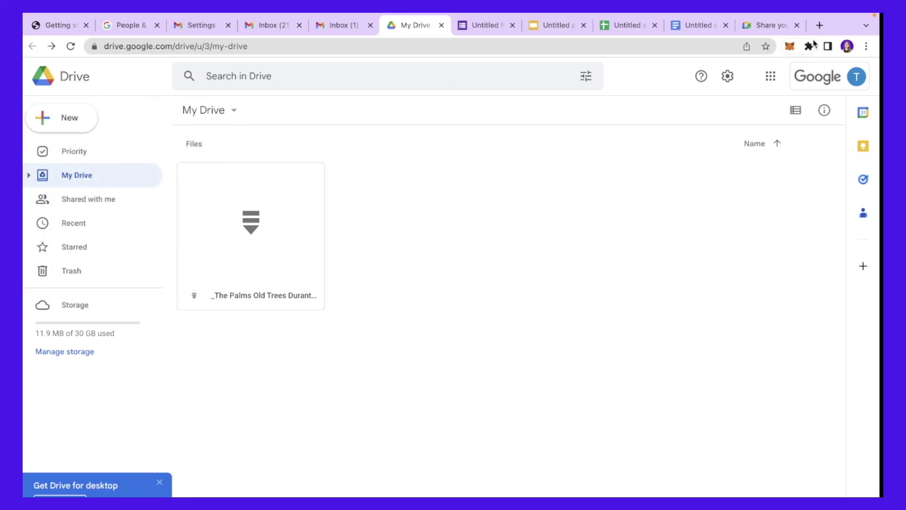
{"action": "left_click", "coordinate": [770, 77]}
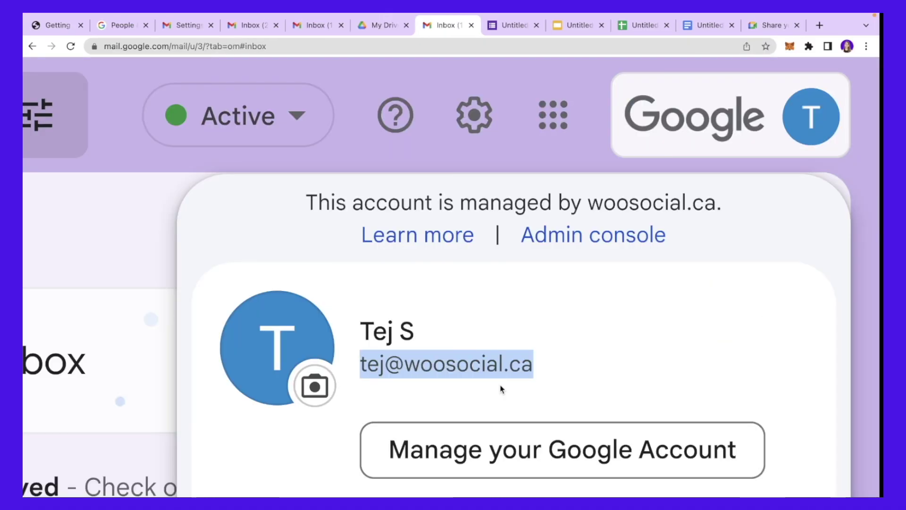